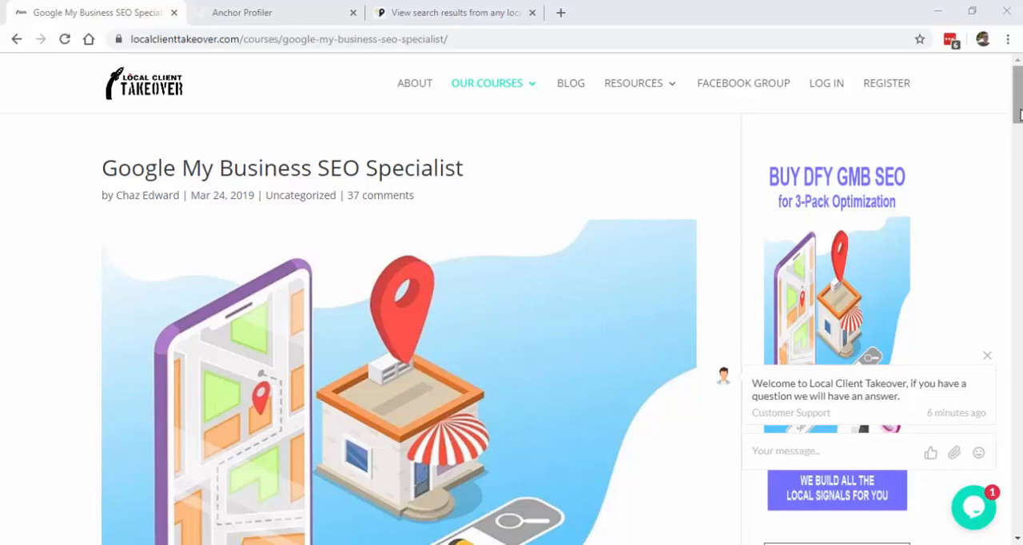
pyautogui.moveTo(1018, 94)
pyautogui.mouseDown()
pyautogui.moveTo(1019, 402)
pyautogui.moveTo(1019, 102)
pyautogui.mouseUp()
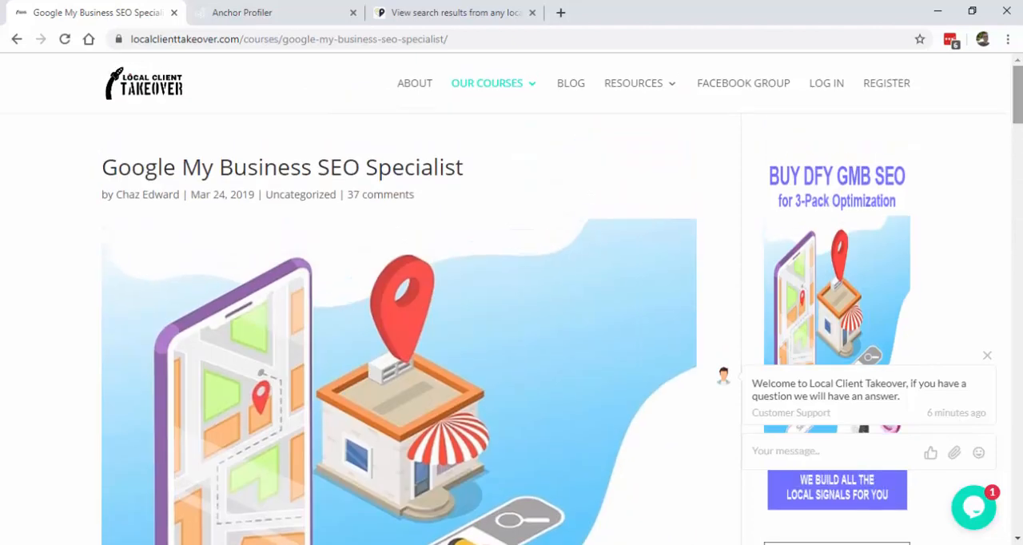
pyautogui.click(296, 40)
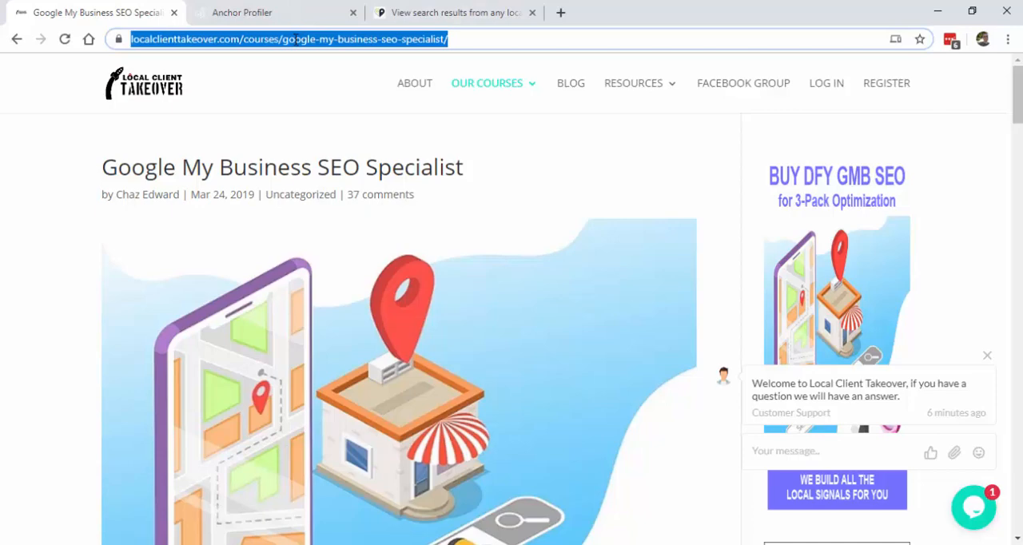
# Step: Switch to Anchor Profiler and create a new campaign named "Local Client Takeover"
pyautogui.click(257, 16)
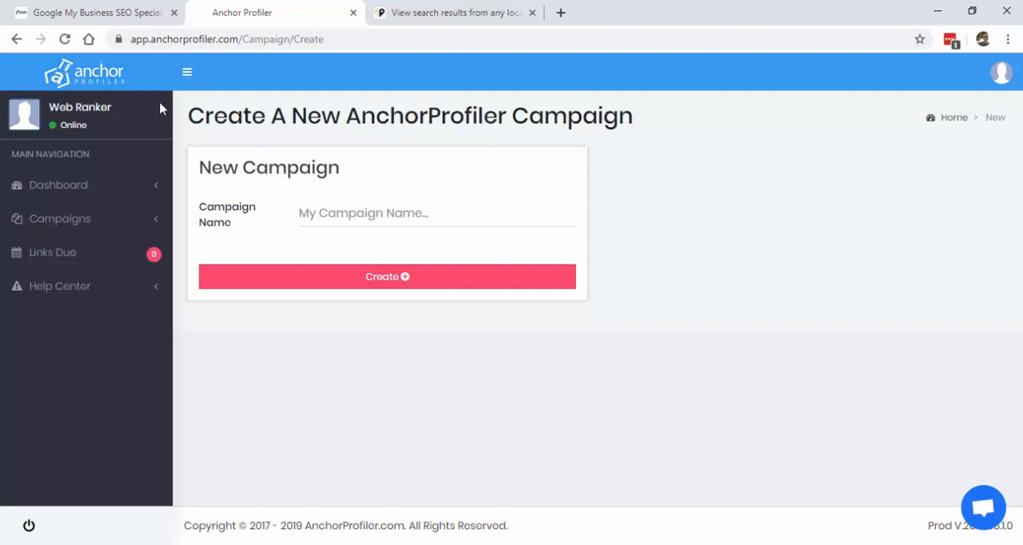
pyautogui.click(82, 221)
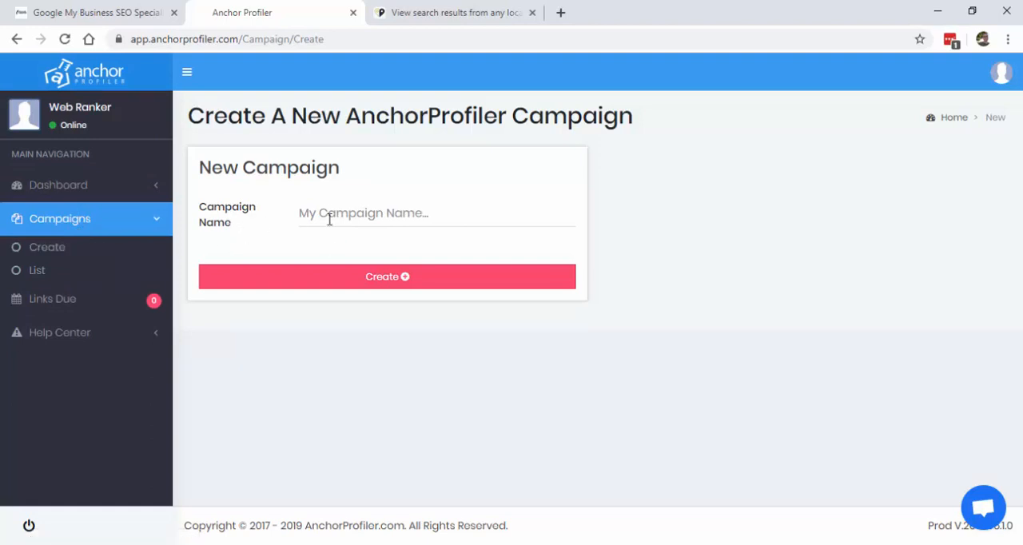
pyautogui.click(326, 212)
pyautogui.write('Loc')
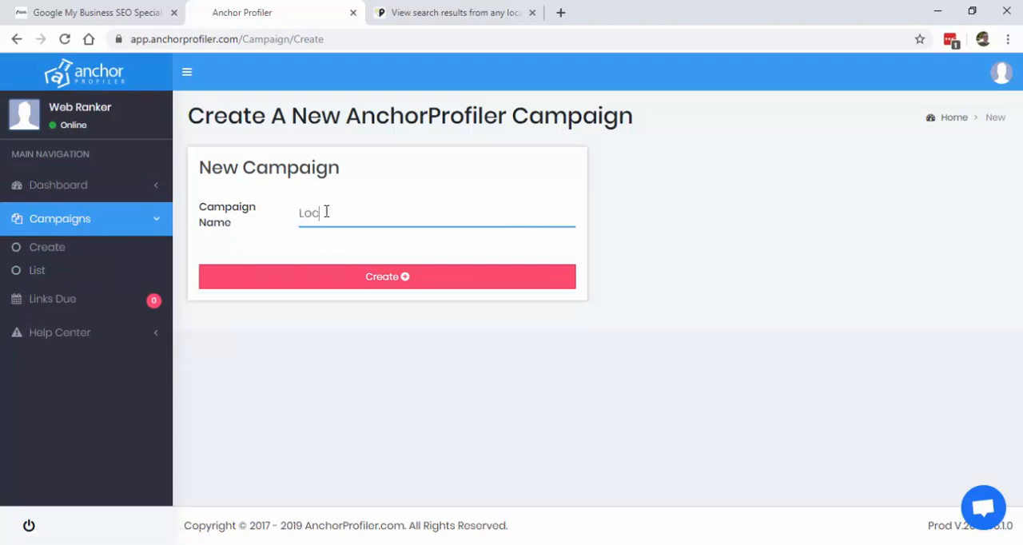
pyautogui.write('al CLient Takeover')
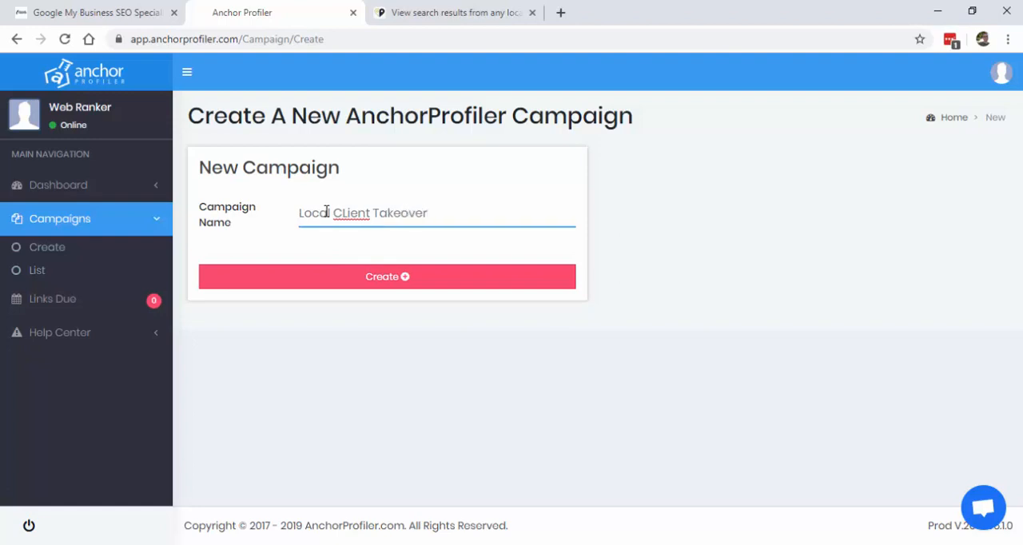
pyautogui.rightClick(339, 214)
pyautogui.click(368, 228)
pyautogui.click(402, 281)
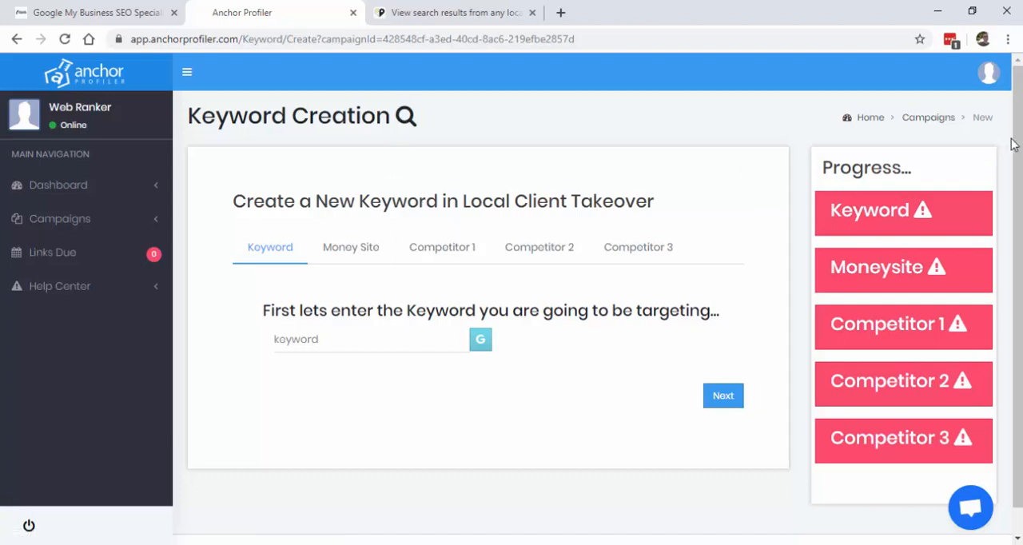
# Step: Enter "google my business seo" as the campaign's target keyword and run a Google search for it
pyautogui.click(390, 338)
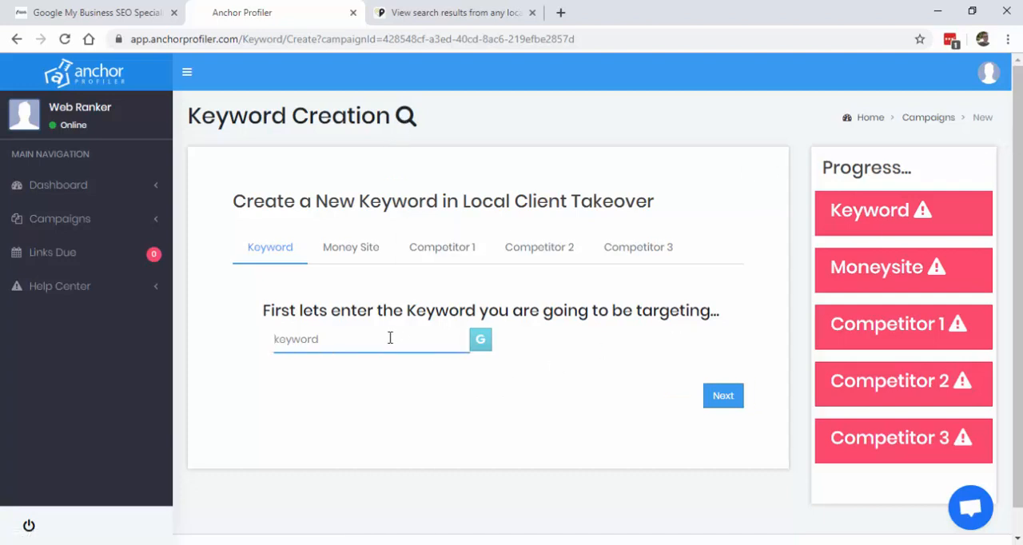
pyautogui.write('google my buisness seo')
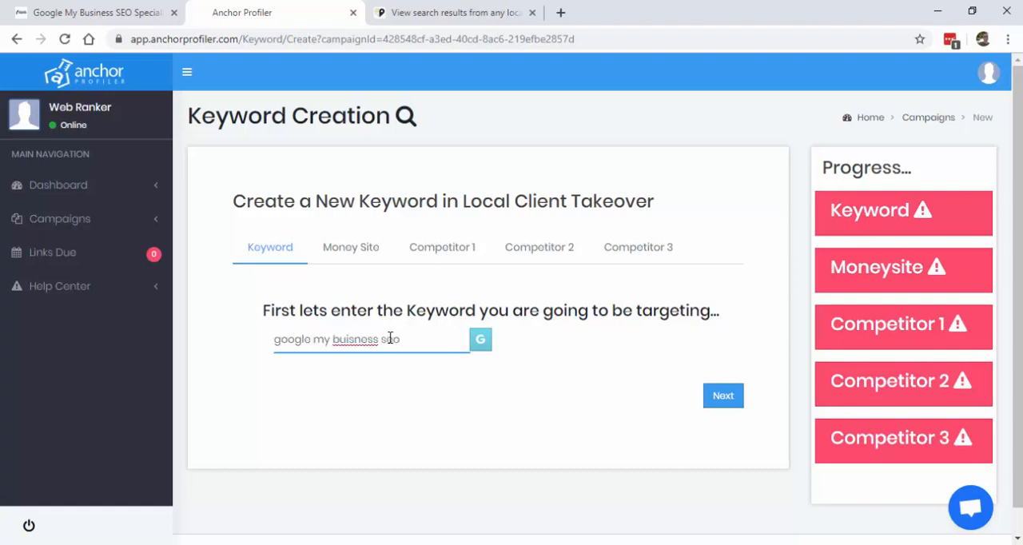
pyautogui.click(516, 350)
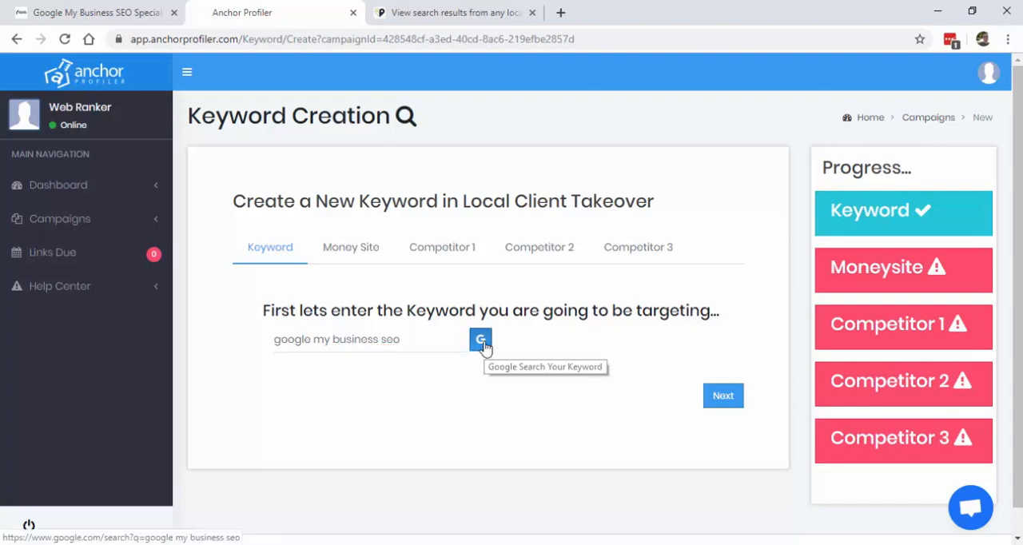
pyautogui.click(484, 346)
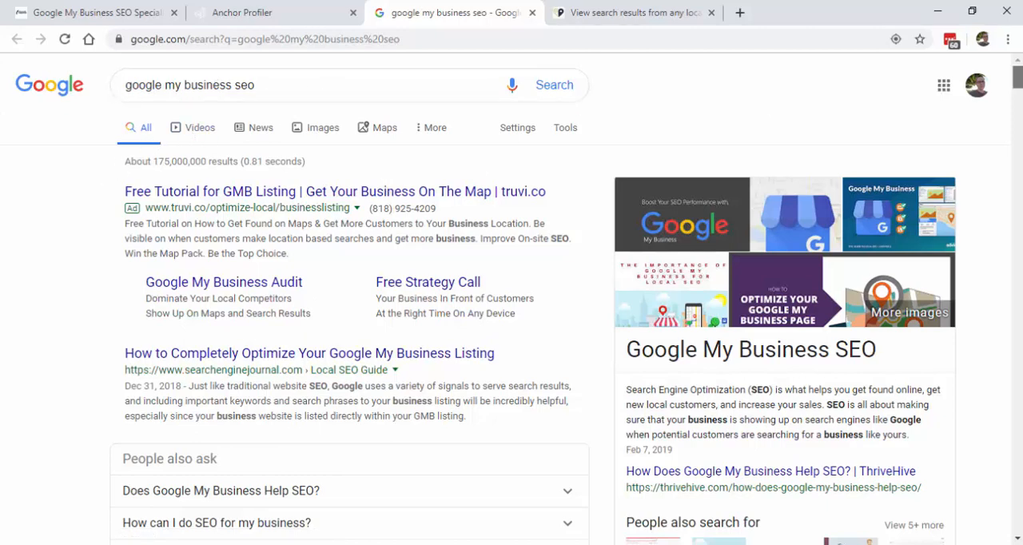
pyautogui.moveTo(1016, 80)
pyautogui.mouseDown()
pyautogui.moveTo(1016, 96)
pyautogui.moveTo(1016, 78)
pyautogui.mouseUp()
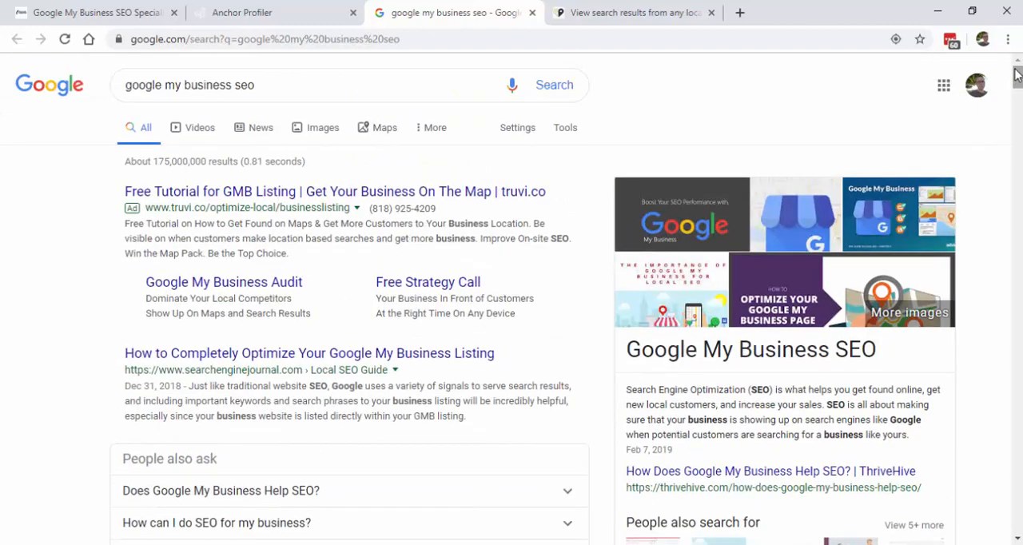
# Step: Search Google for "google my business seo" in an incognito window, look over the results and close that window
pyautogui.click(325, 77)
pyautogui.hotkey('ctrl', 'a')
pyautogui.hotkey('ctrl', 'c')
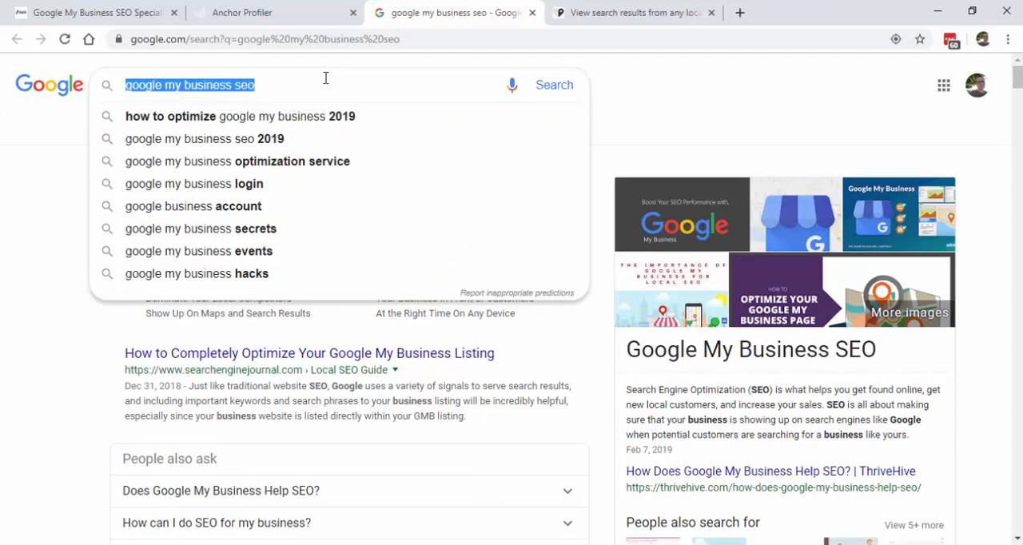
pyautogui.click(1007, 39)
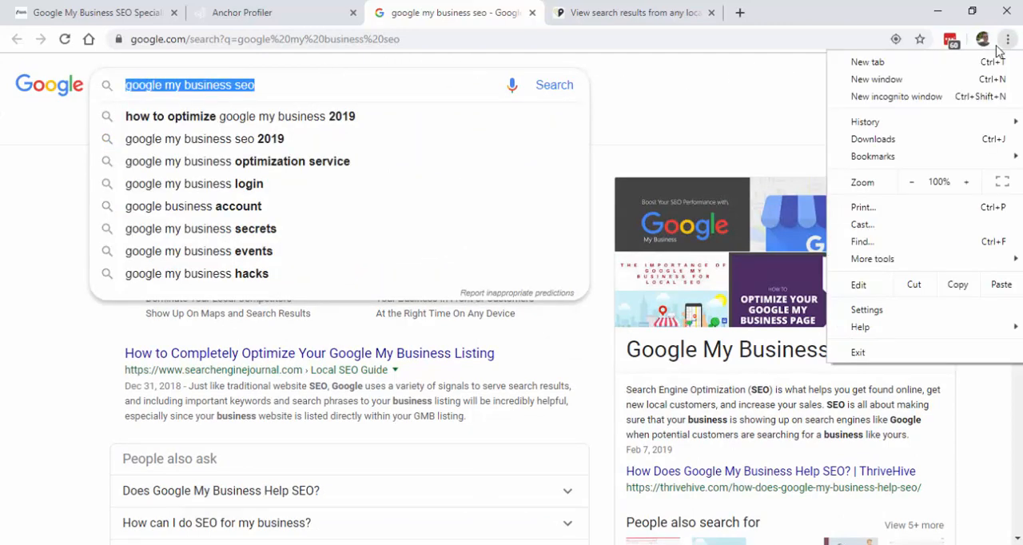
pyautogui.click(888, 96)
pyautogui.hotkey('ctrl', 'v')
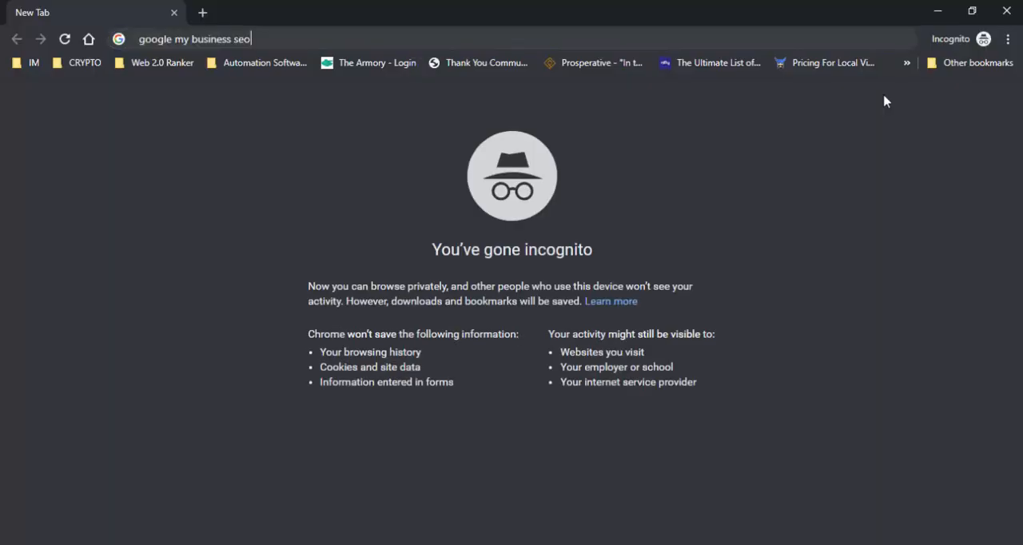
pyautogui.press('Return')
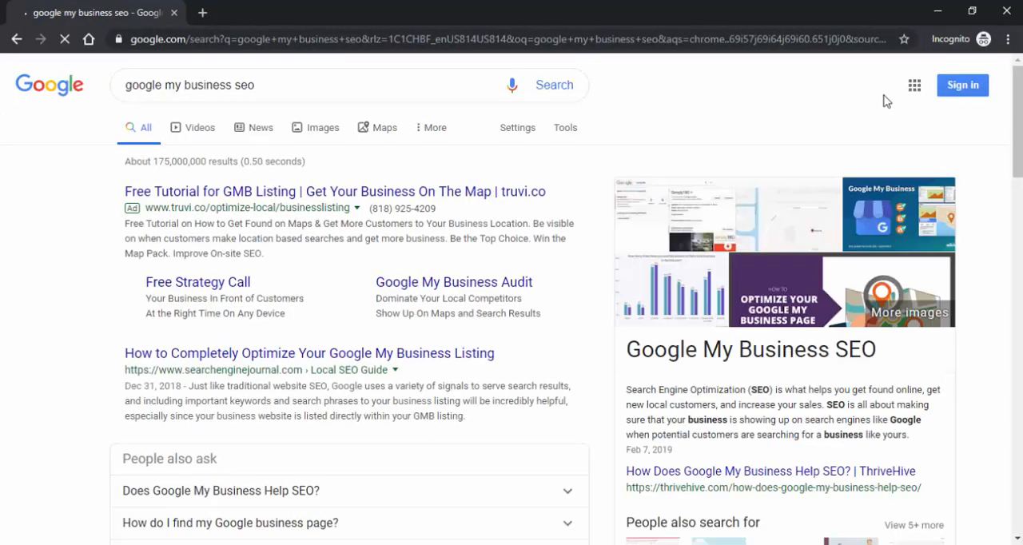
pyautogui.moveTo(1019, 117)
pyautogui.mouseDown()
pyautogui.moveTo(1017, 194)
pyautogui.moveTo(1018, 102)
pyautogui.moveTo(1016, 179)
pyautogui.moveTo(1016, 128)
pyautogui.mouseUp()
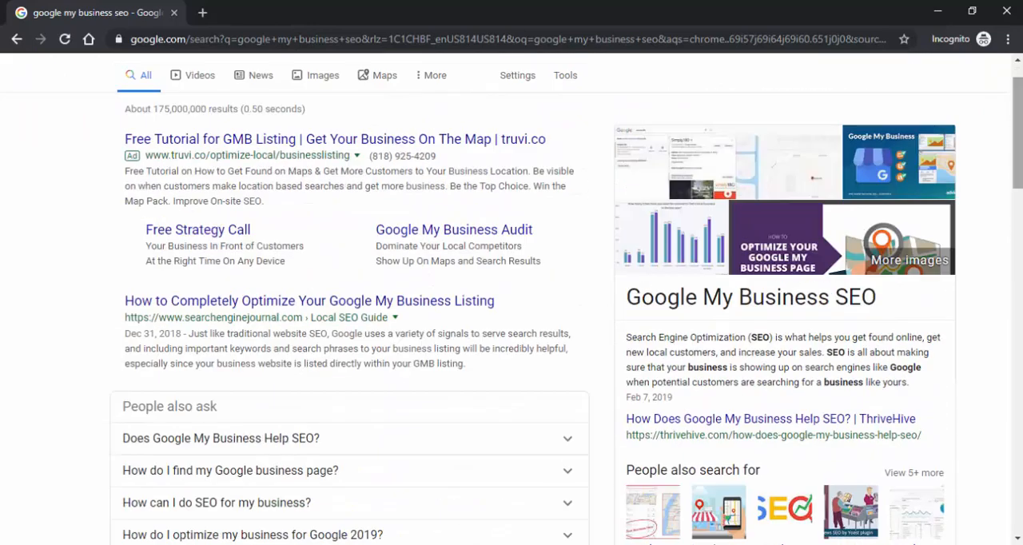
pyautogui.click(1007, 11)
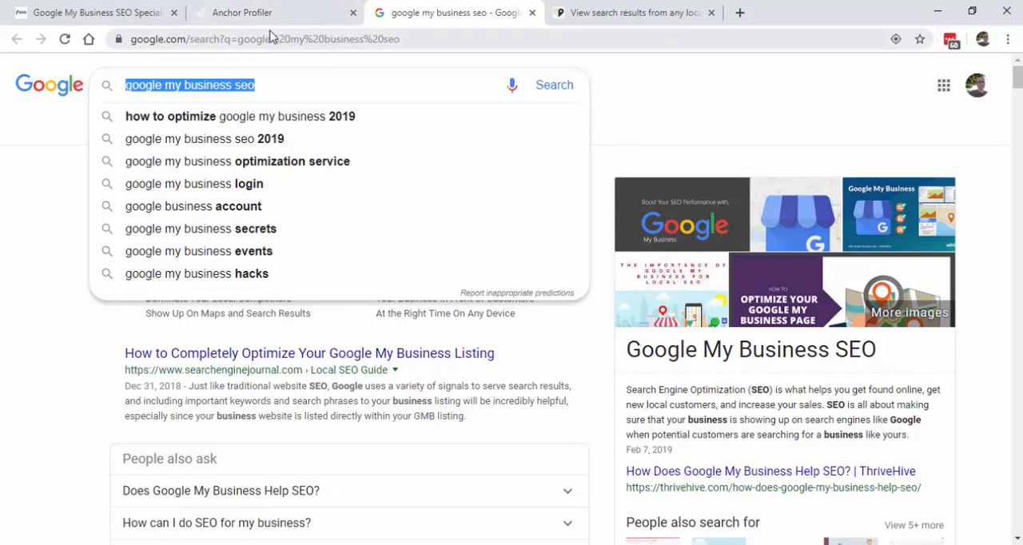
# Step: Search Google for "chicago roofing" and look through the organic results below the map listings
pyautogui.write('chicago roofing')
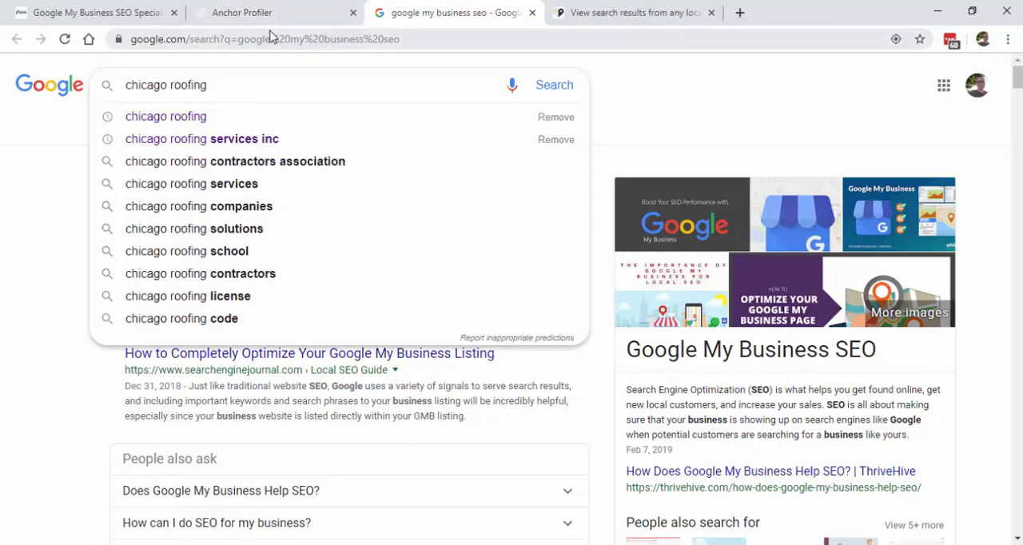
pyautogui.press('Return')
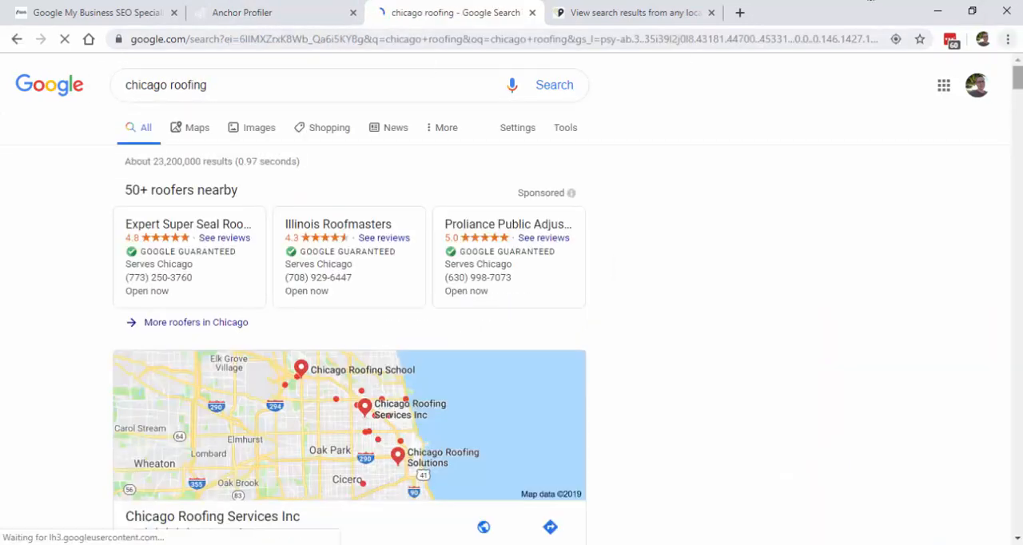
pyautogui.scroll(-1, 1016, 88)
pyautogui.moveTo(1017, 88); pyautogui.dragTo(1015, 116)
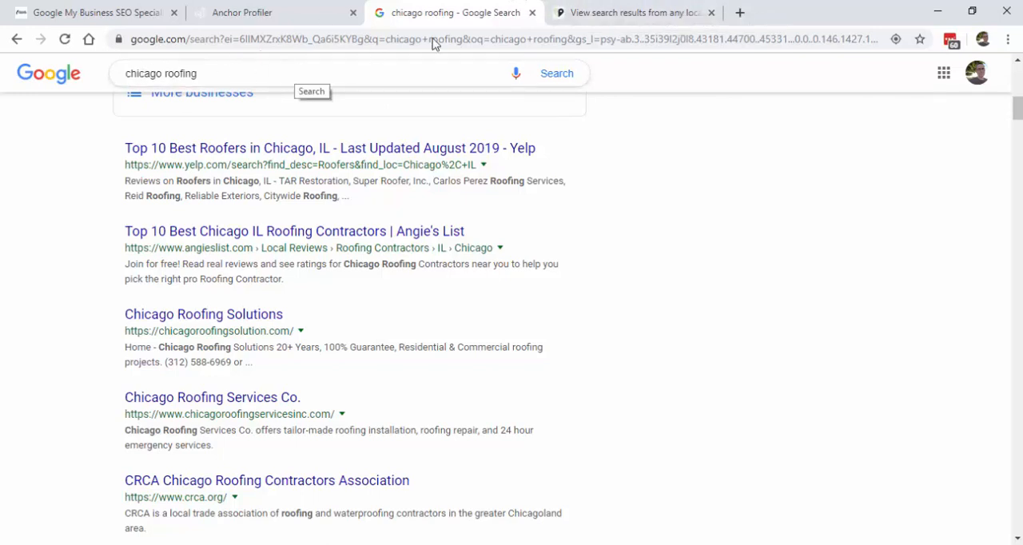
# Step: Check BrightLocal's localized Google Search results for "roofing" in "chicago, il" and open page 1 of them
pyautogui.click(575, 13)
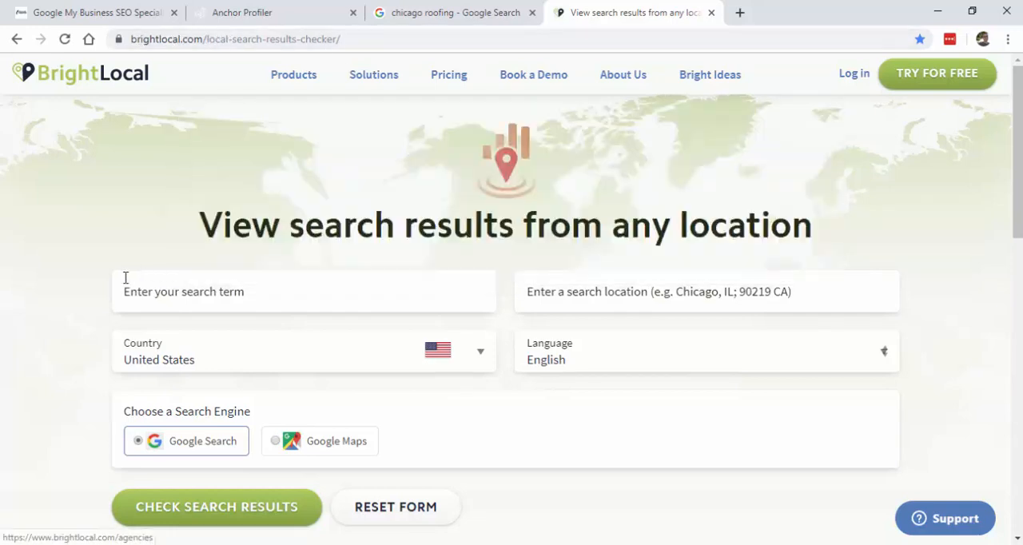
pyautogui.click(223, 300)
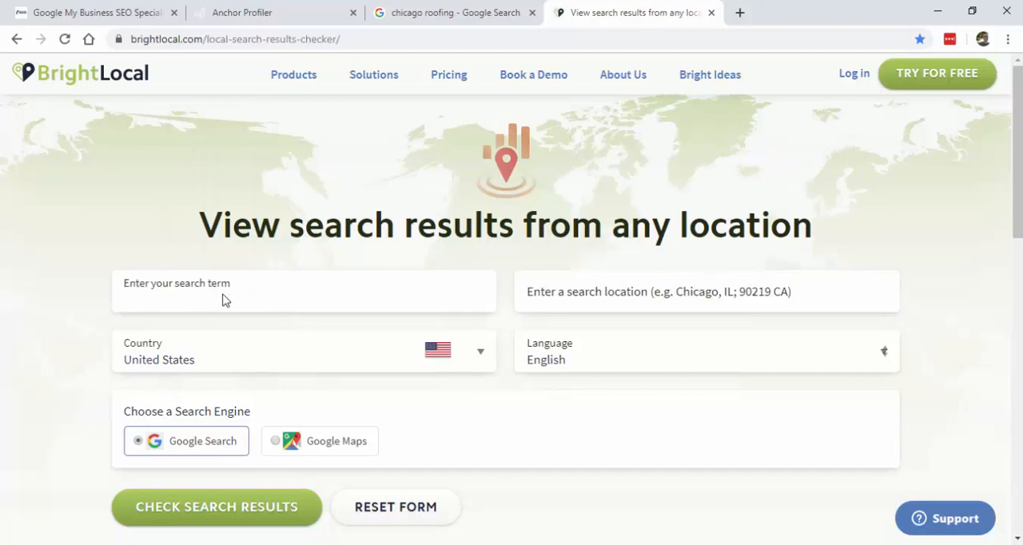
pyautogui.write('roofing')
pyautogui.click(559, 300)
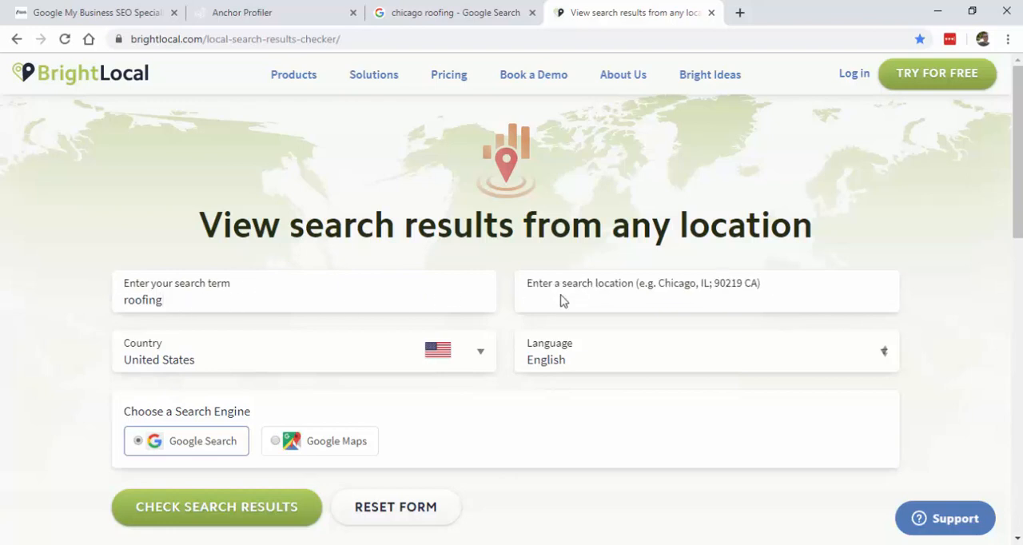
pyautogui.write('chicago, il')
pyautogui.click(251, 514)
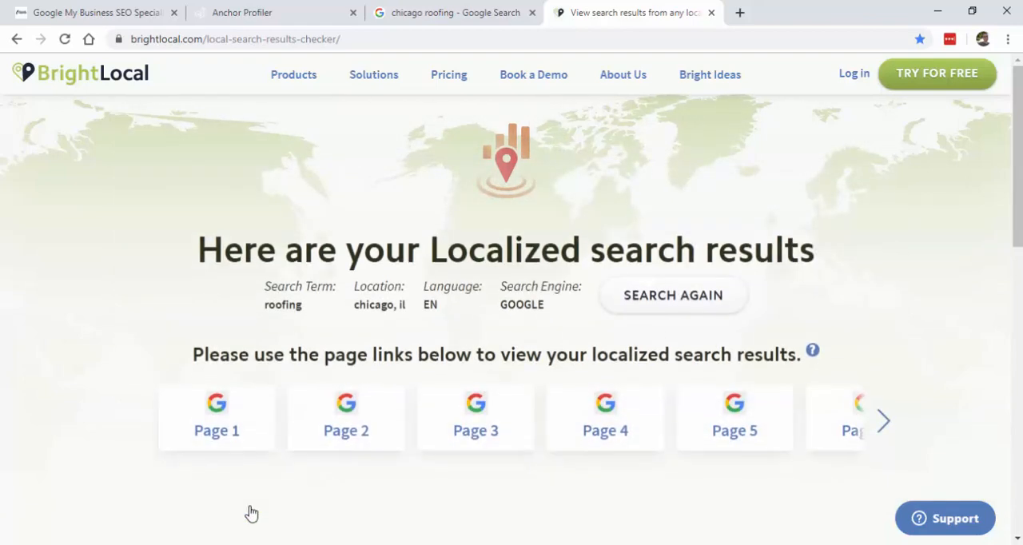
pyautogui.click(226, 437)
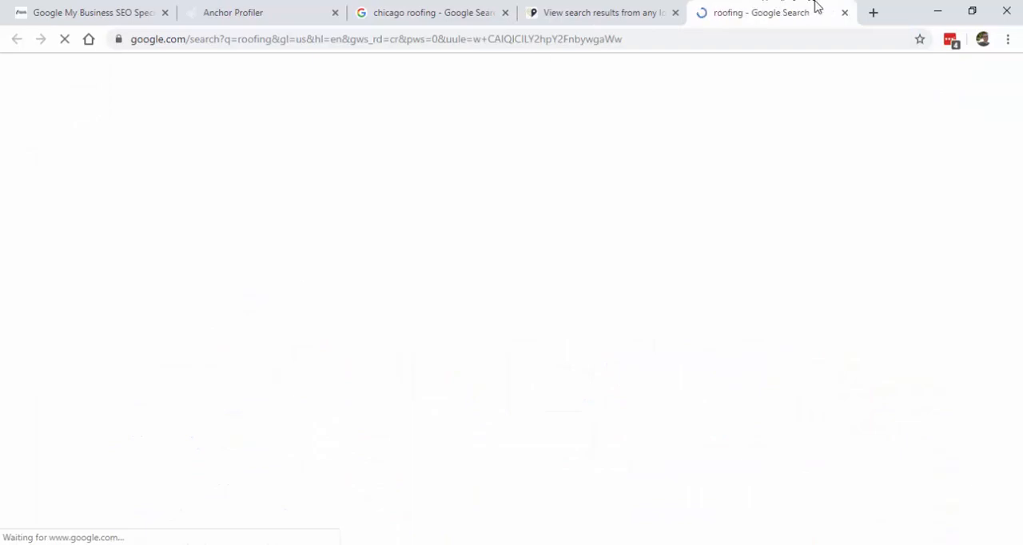
# Step: Place the localized "roofing" results beside the "chicago roofing" results and compare their map listings and organic rankings
pyautogui.moveTo(754, 11); pyautogui.dragTo(636, 4)
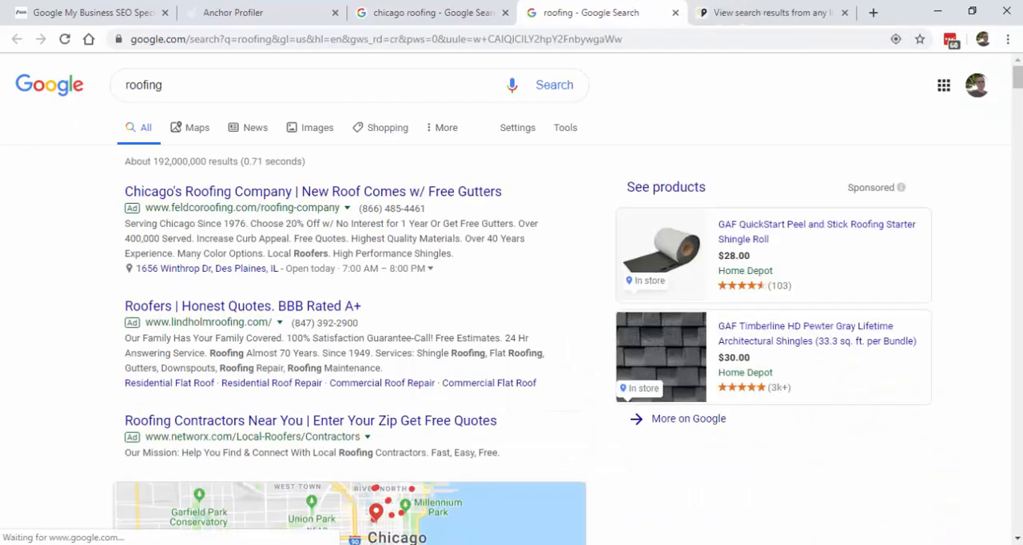
pyautogui.moveTo(1016, 80); pyautogui.dragTo(1016, 136)
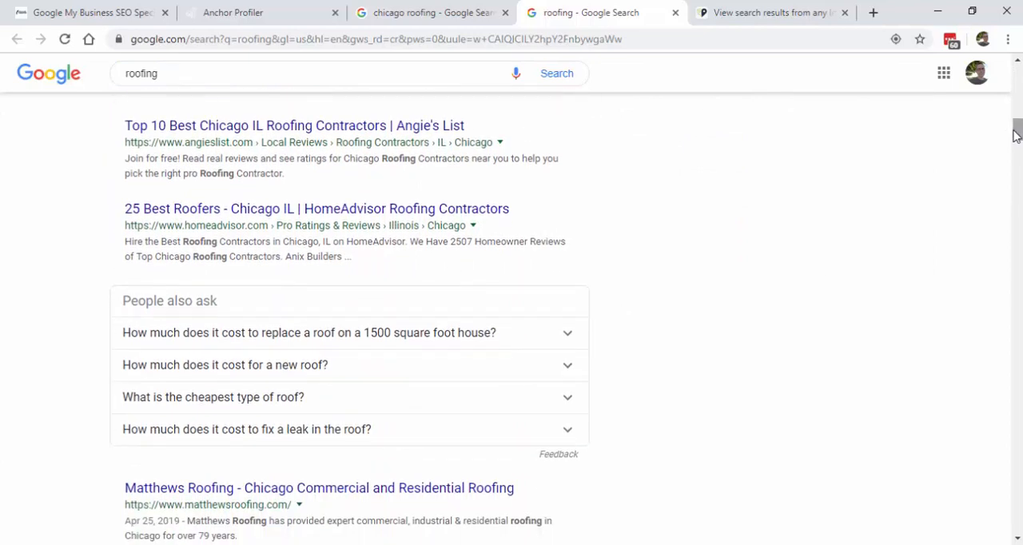
pyautogui.click(416, 13)
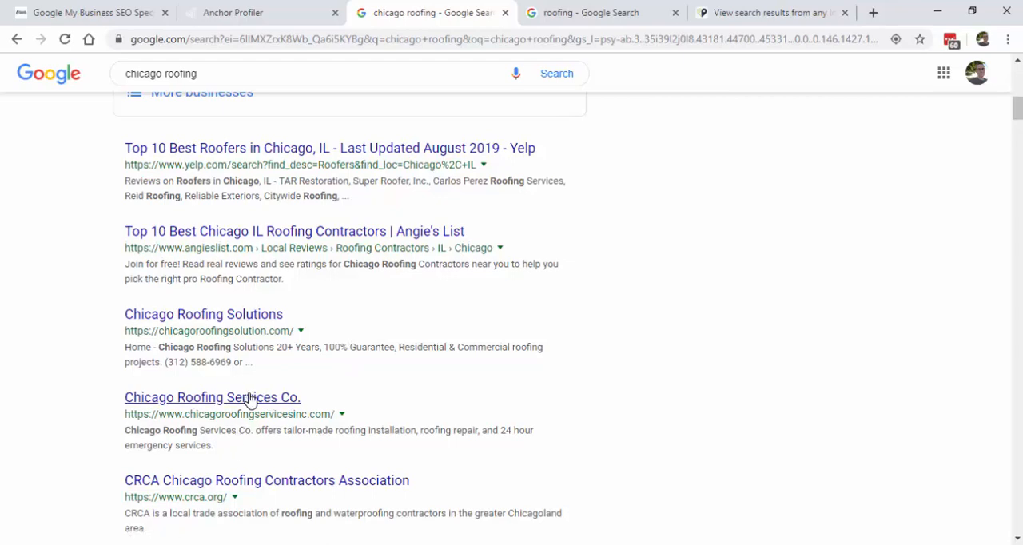
pyautogui.click(562, 24)
pyautogui.scroll(-2, 562, 24)
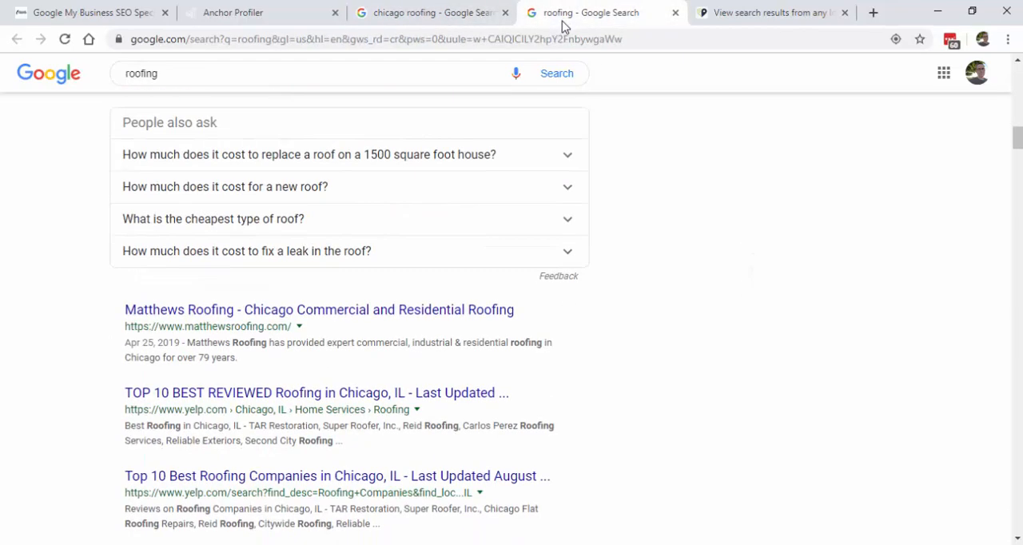
pyautogui.scroll(-5, 562, 24)
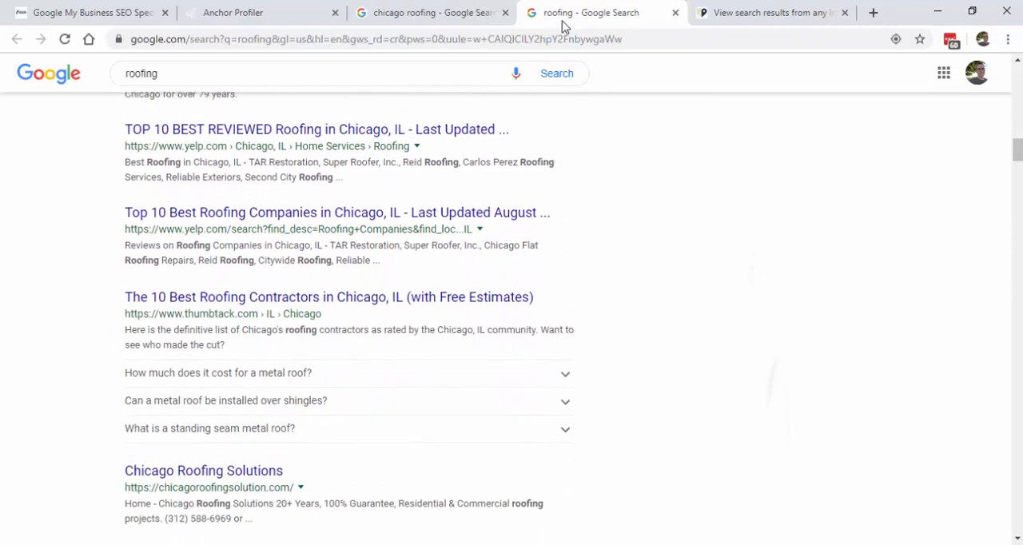
pyautogui.scroll(-1, 562, 24)
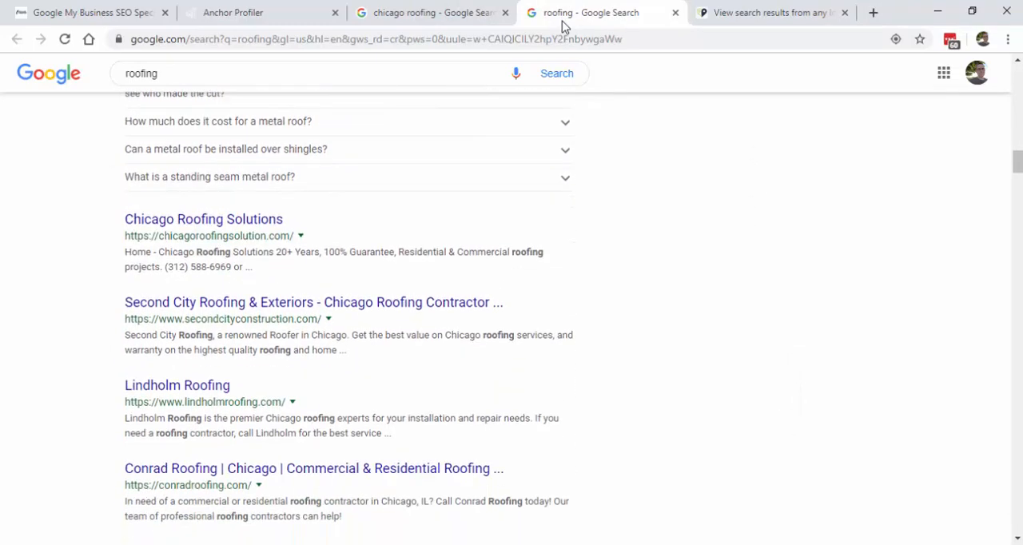
pyautogui.scroll(15, 565, 26)
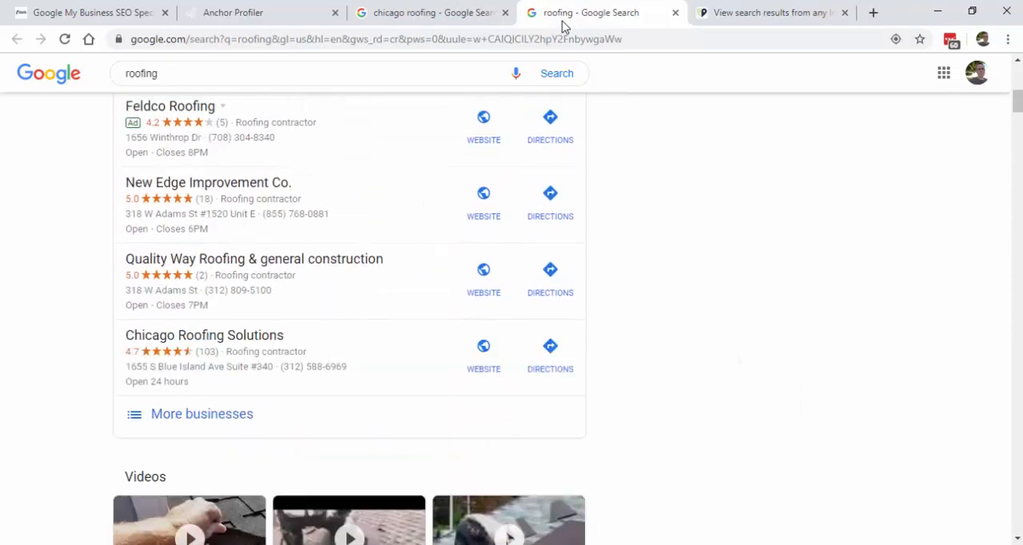
pyautogui.scroll(10, 562, 24)
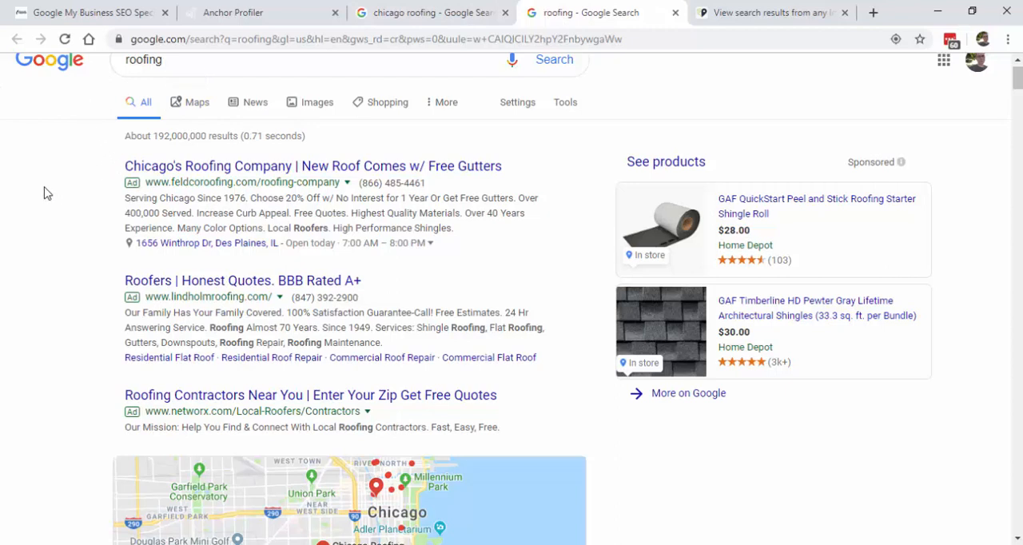
pyautogui.scroll(1, 46, 193)
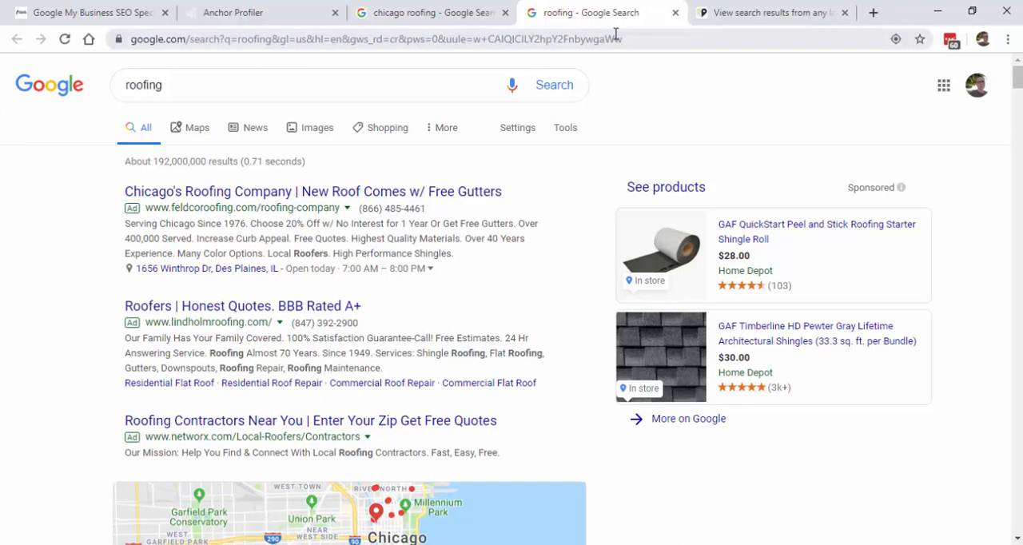
# Step: Close the roofing search results and the BrightLocal page, returning to the Anchor Profiler keyword form
pyautogui.click(675, 14)
pyautogui.click(673, 14)
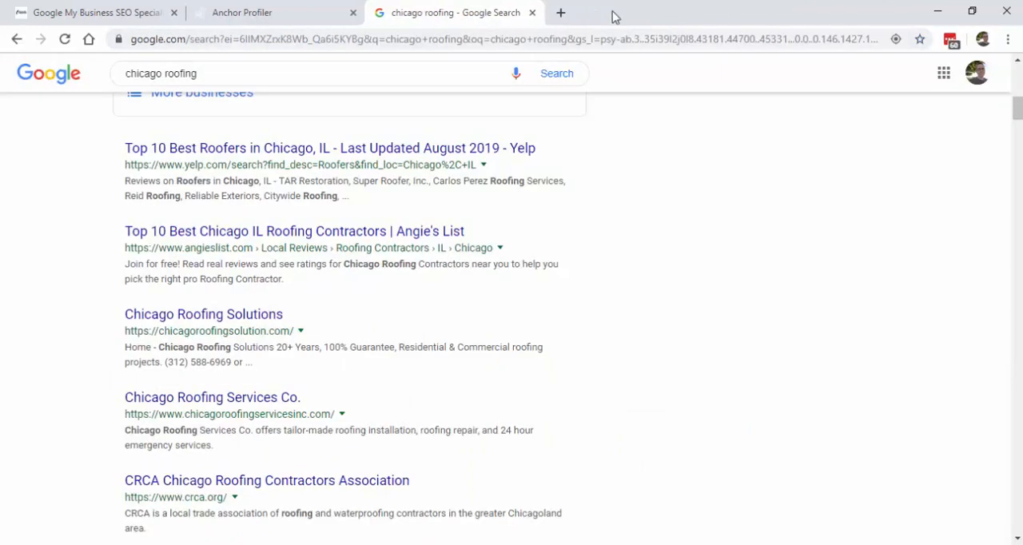
pyautogui.click(531, 13)
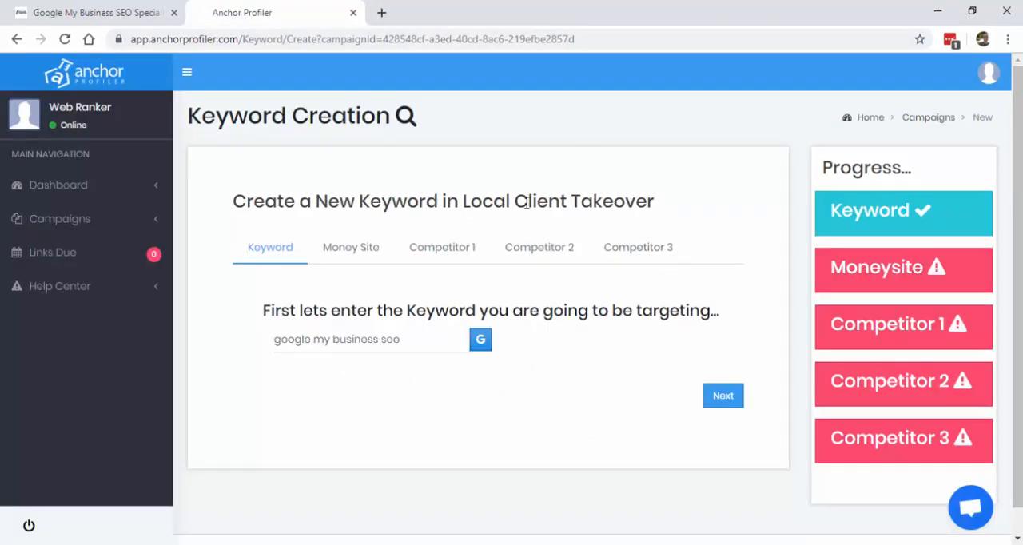
pyautogui.click(723, 397)
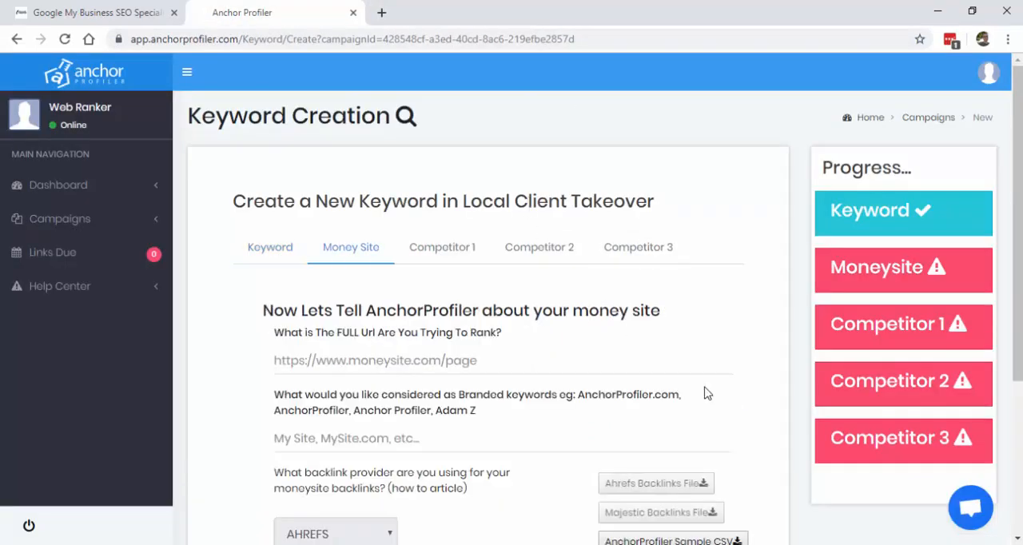
pyautogui.click(78, 8)
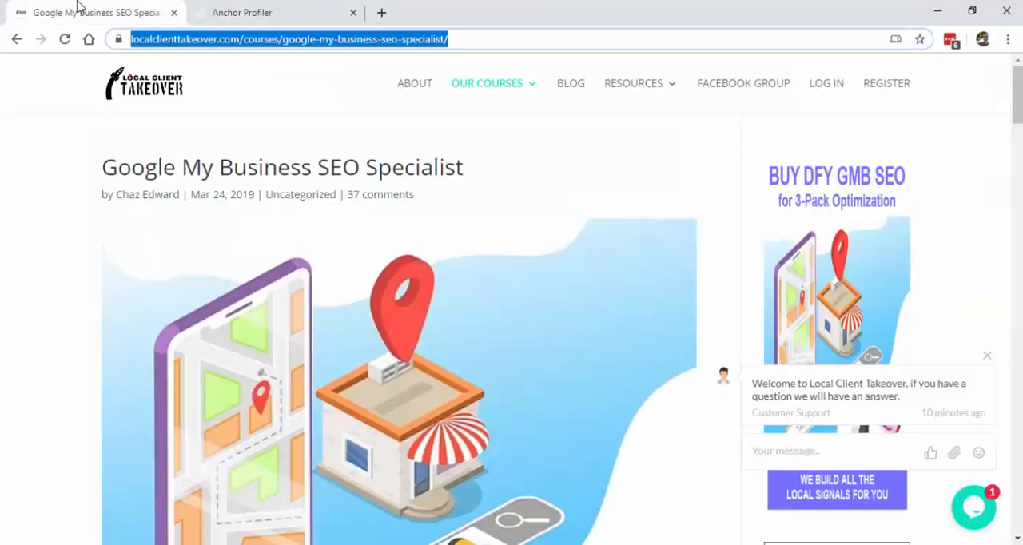
pyautogui.click(259, 14)
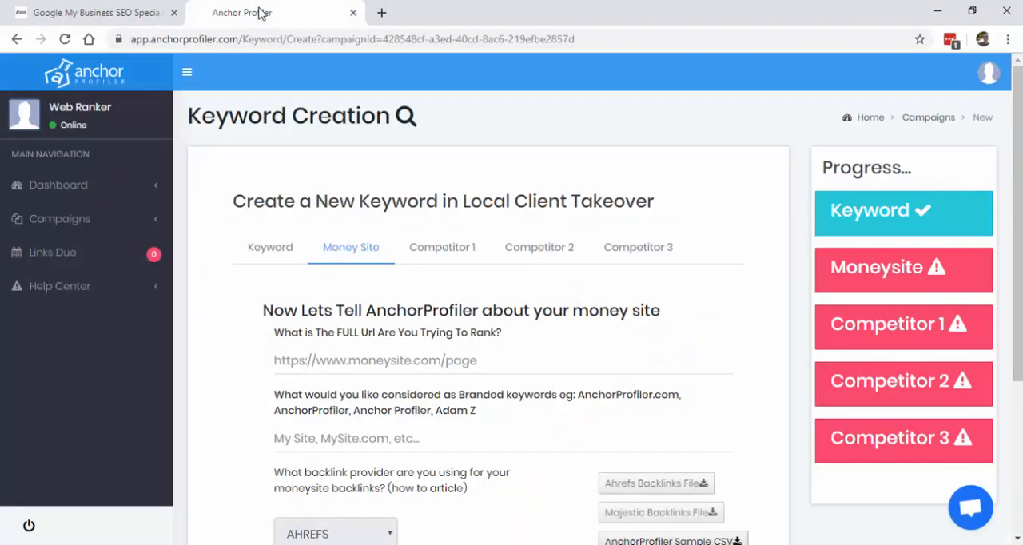
pyautogui.click(362, 367)
pyautogui.write('https://localclienttakeover.com/courses/google-my-business-seo-specialist/')
pyautogui.scroll(-2, 362, 366)
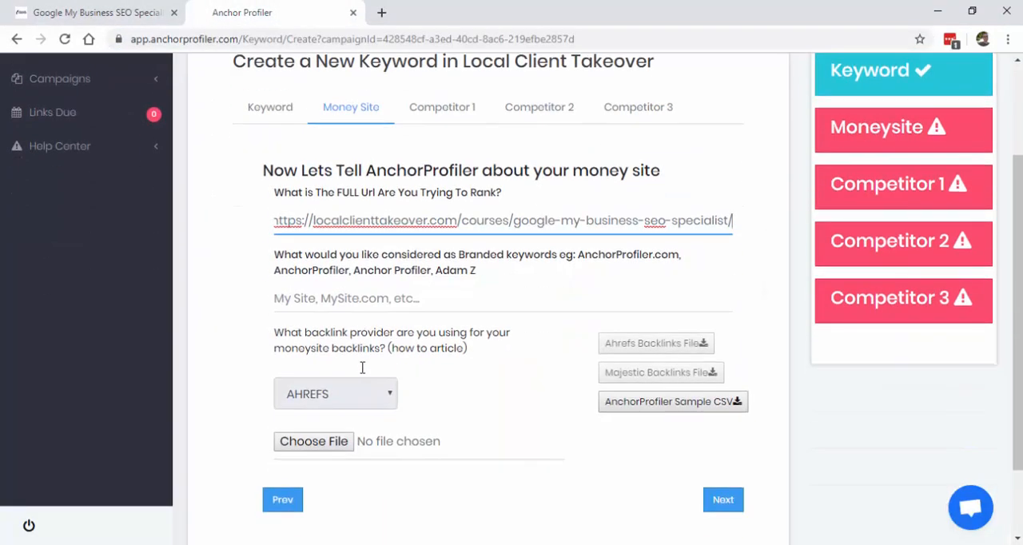
# Step: Enter "Local Client Takeover" as the money site's branded keyword
pyautogui.click(322, 298)
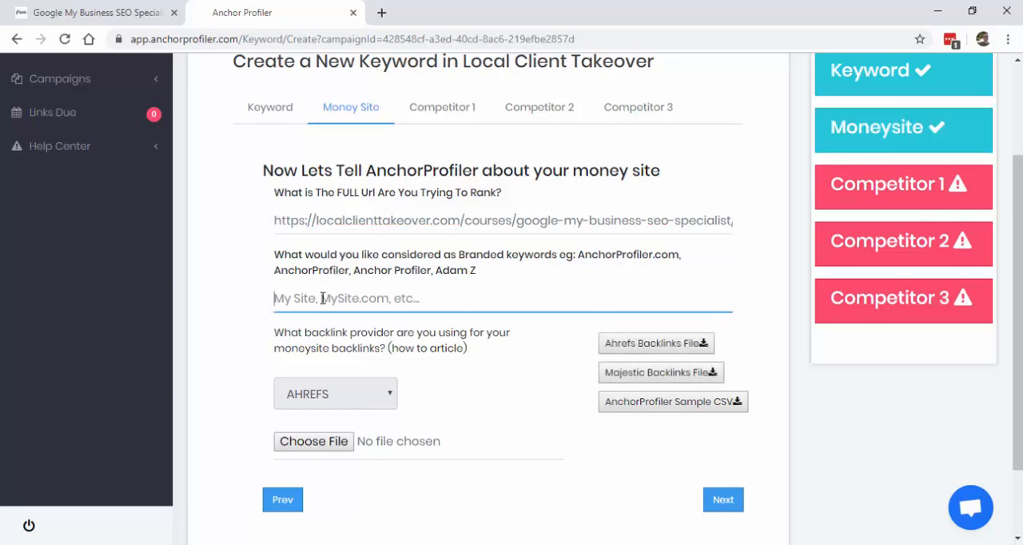
pyautogui.write('Local Client Takeover')
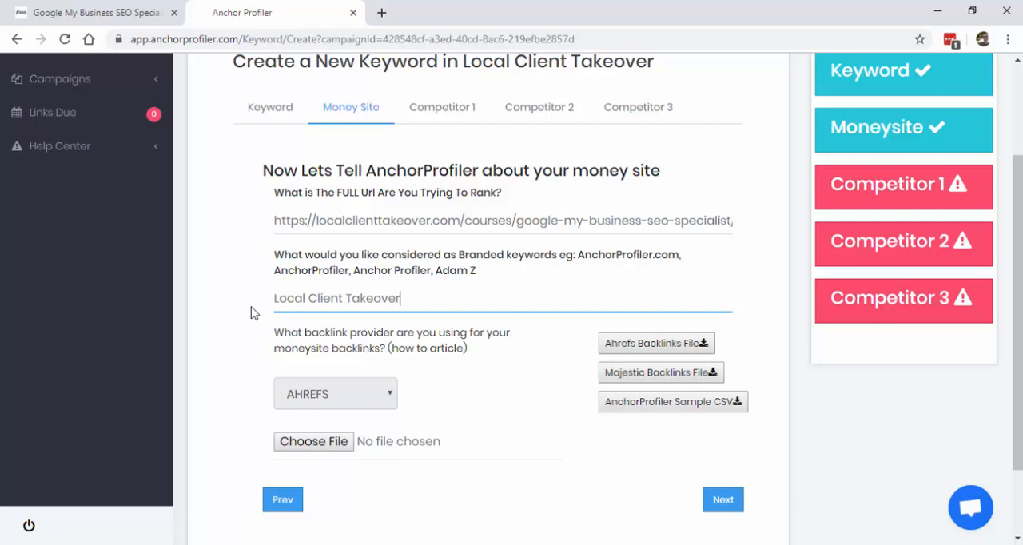
pyautogui.click(250, 312)
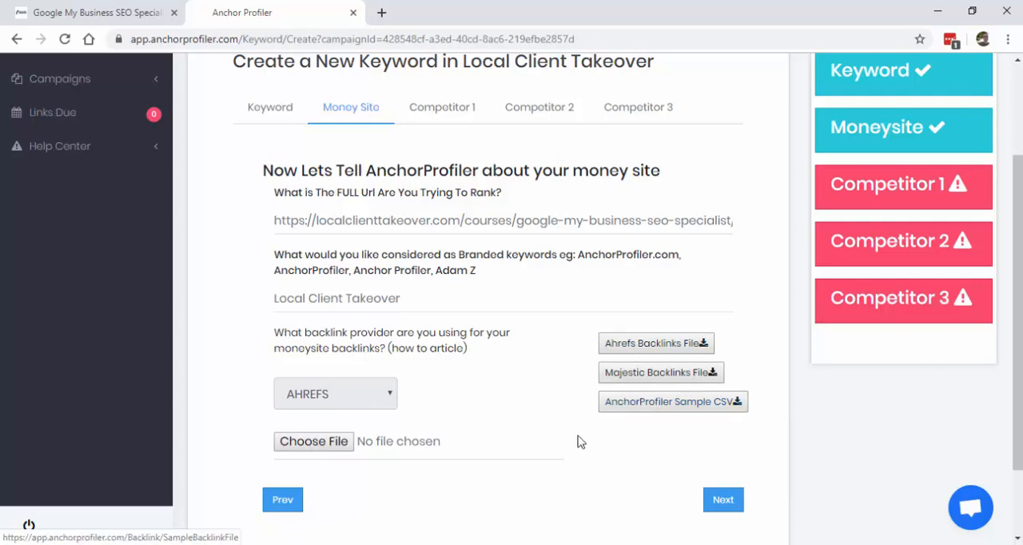
# Step: Open the money site's backlinks report in Ahrefs from the Money Site form, signing in with the saved account credentials
pyautogui.scroll(-1, 716, 263)
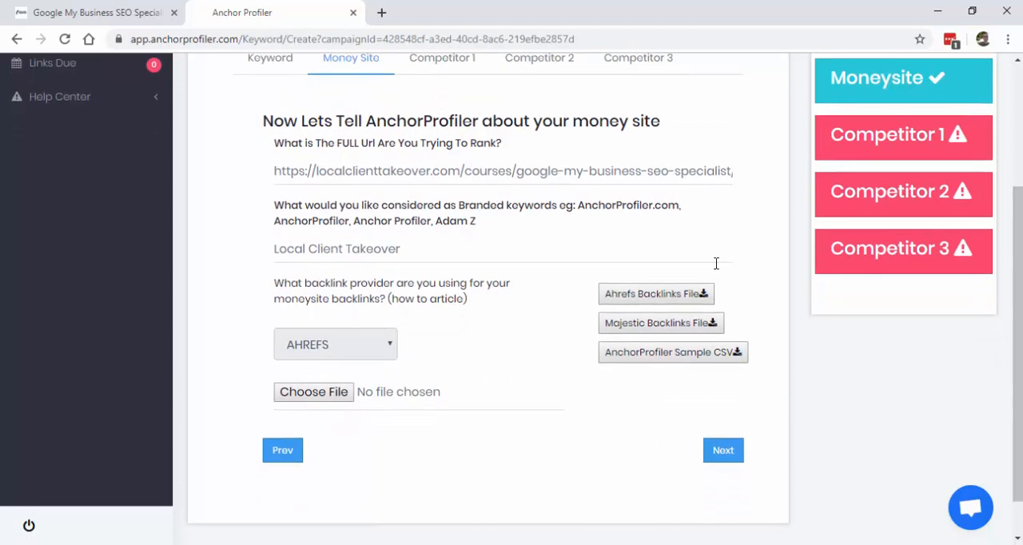
pyautogui.click(647, 295)
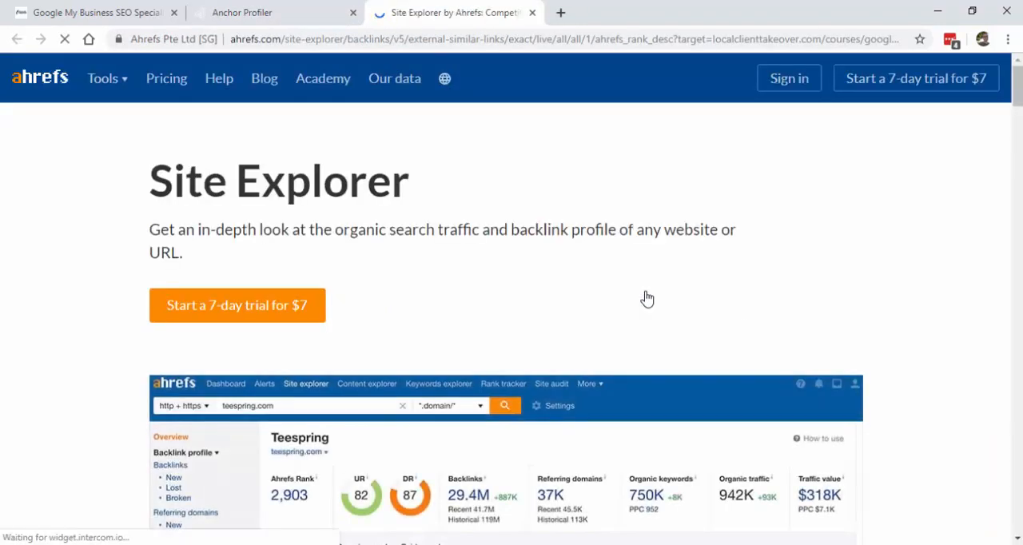
pyautogui.click(774, 96)
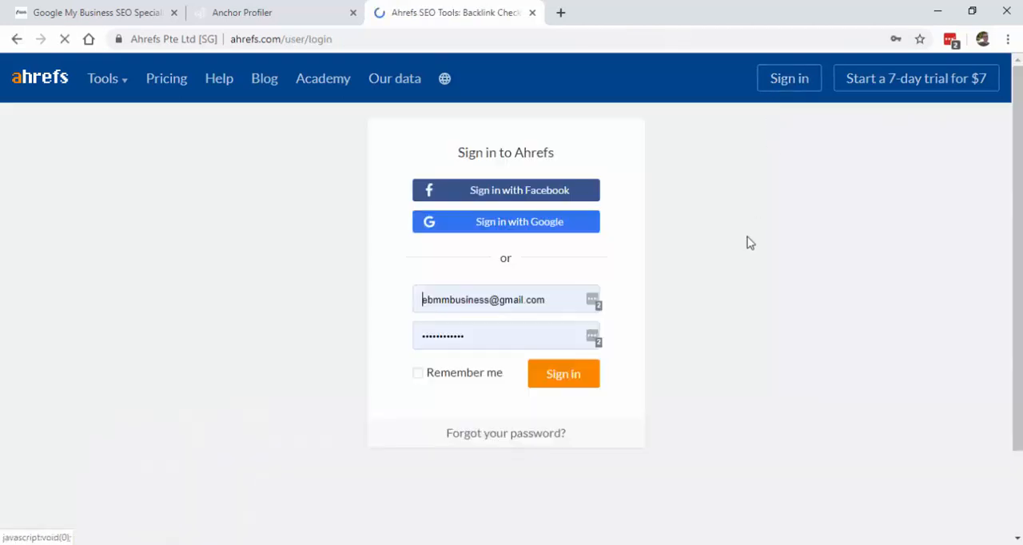
pyautogui.click(564, 388)
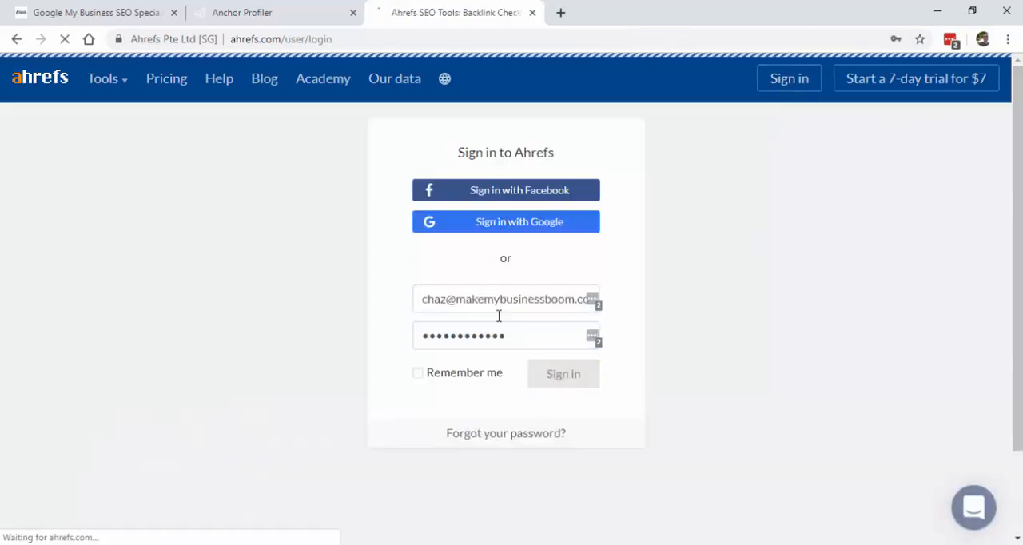
pyautogui.click(303, 15)
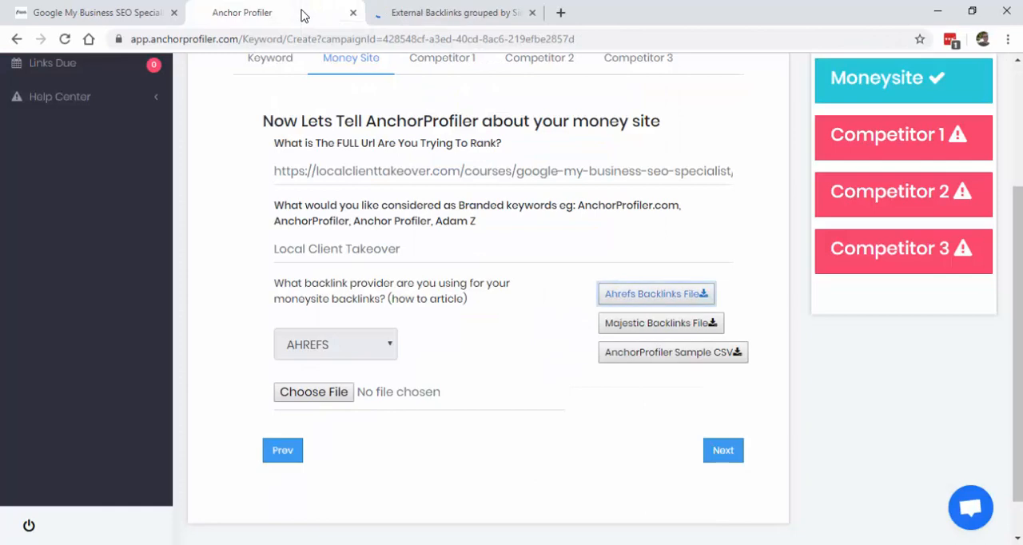
pyautogui.click(464, 14)
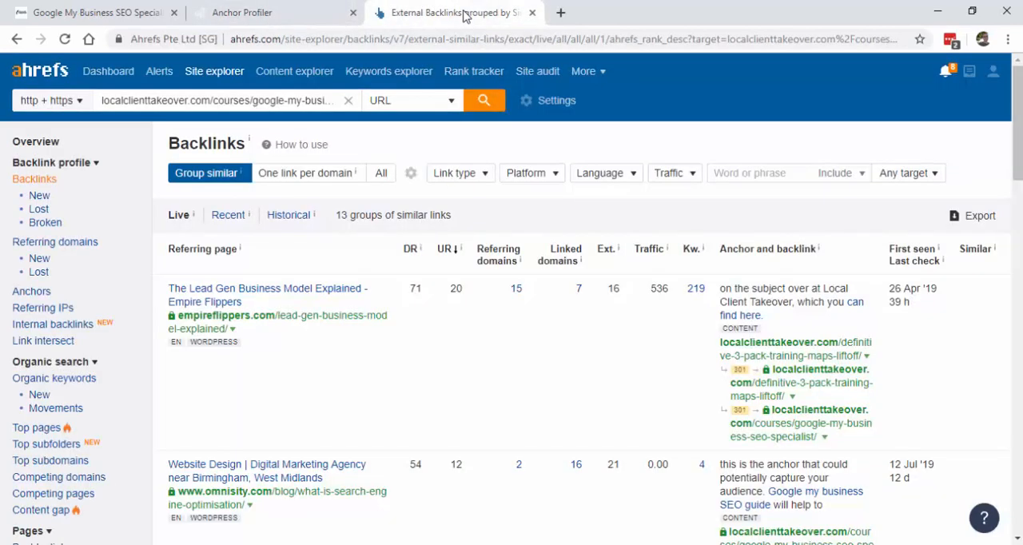
# Step: Export the money site's Ahrefs backlinks to CSV as a quick export of the first 1000 rows, formatted for Microsoft Excel (UTF-16)
pyautogui.scroll(-1, 919, 209)
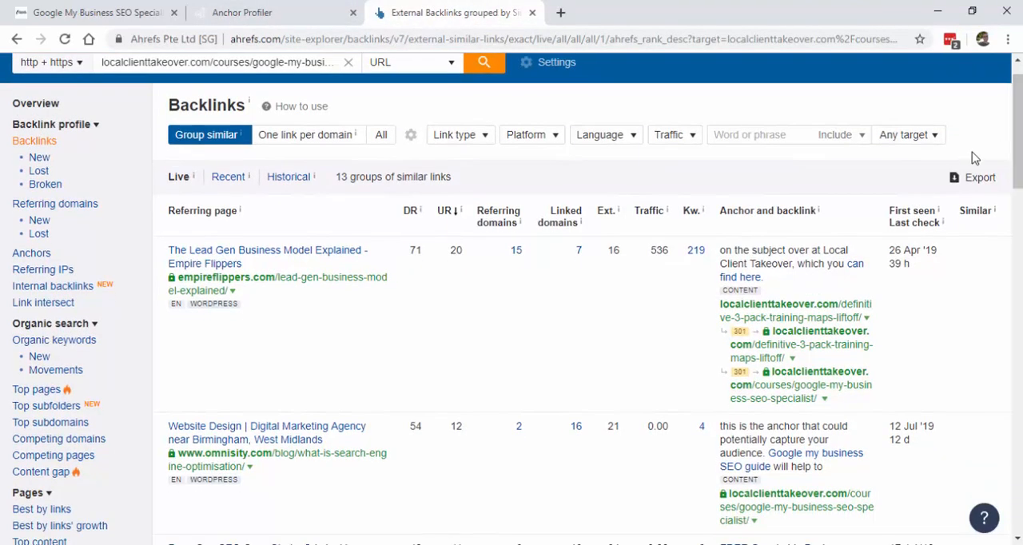
pyautogui.click(964, 179)
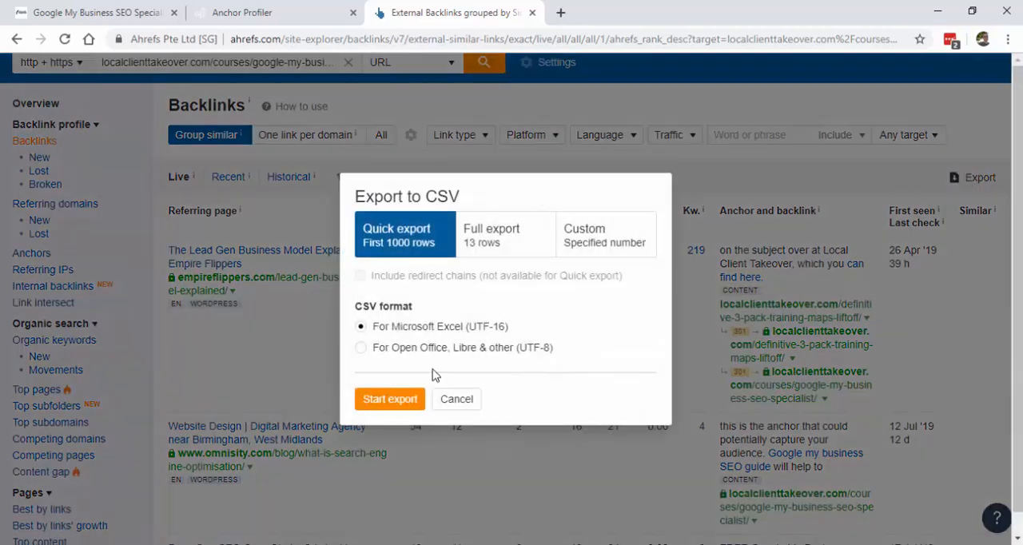
pyautogui.click(386, 398)
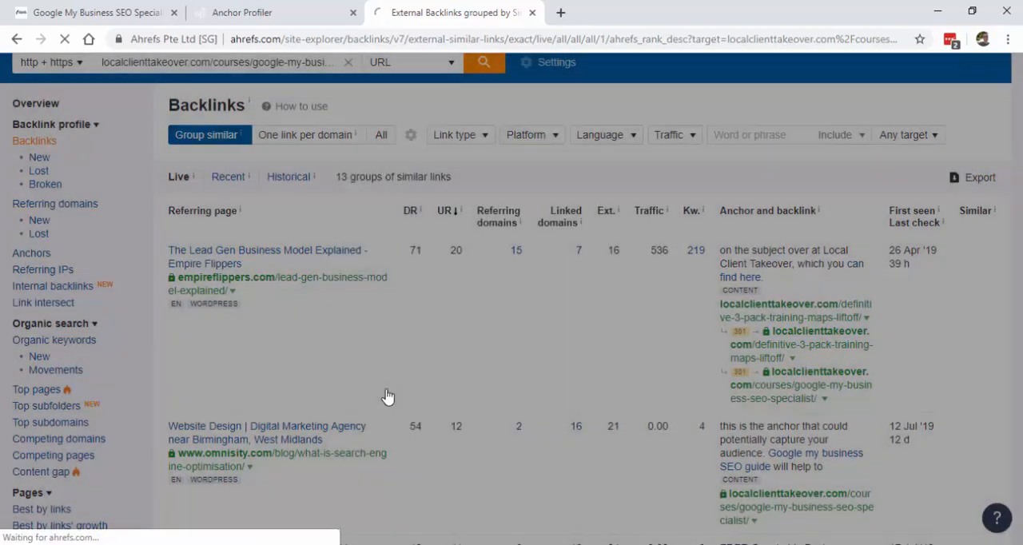
# Step: Launch a Google search for the keyword "google my business seo" from Anchor Profiler and return to the Money Site form
pyautogui.click(284, 11)
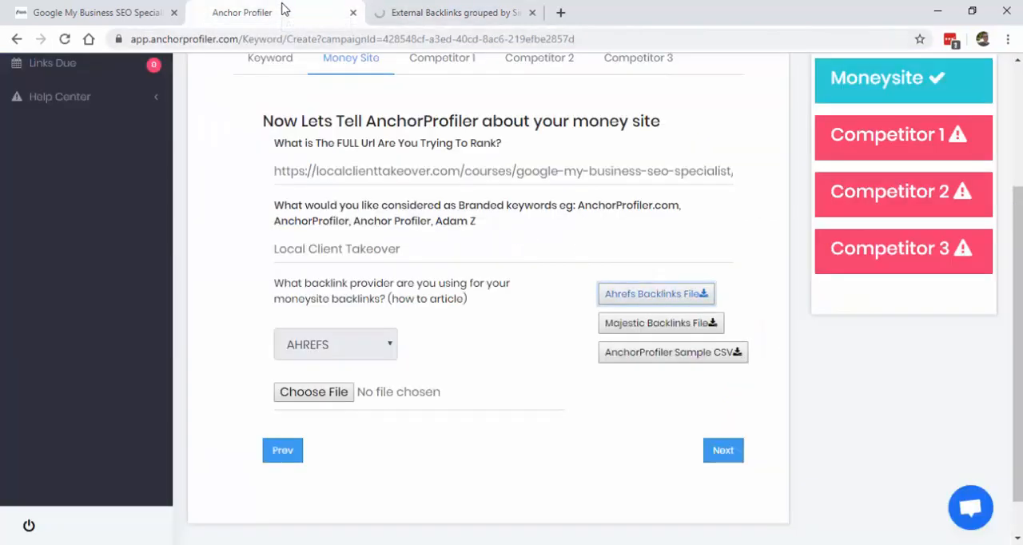
pyautogui.click(276, 64)
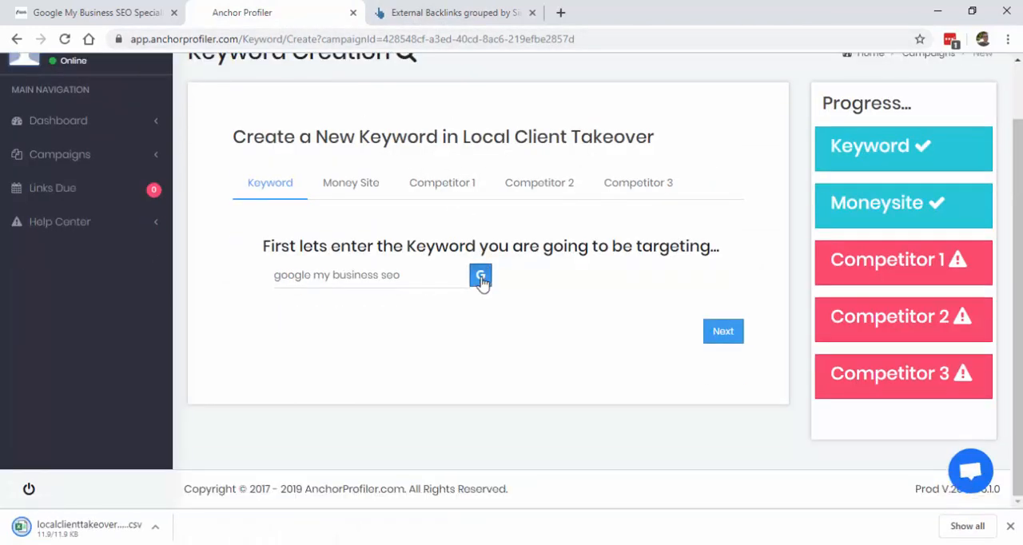
pyautogui.click(481, 276)
pyautogui.click(303, 10)
pyautogui.click(346, 183)
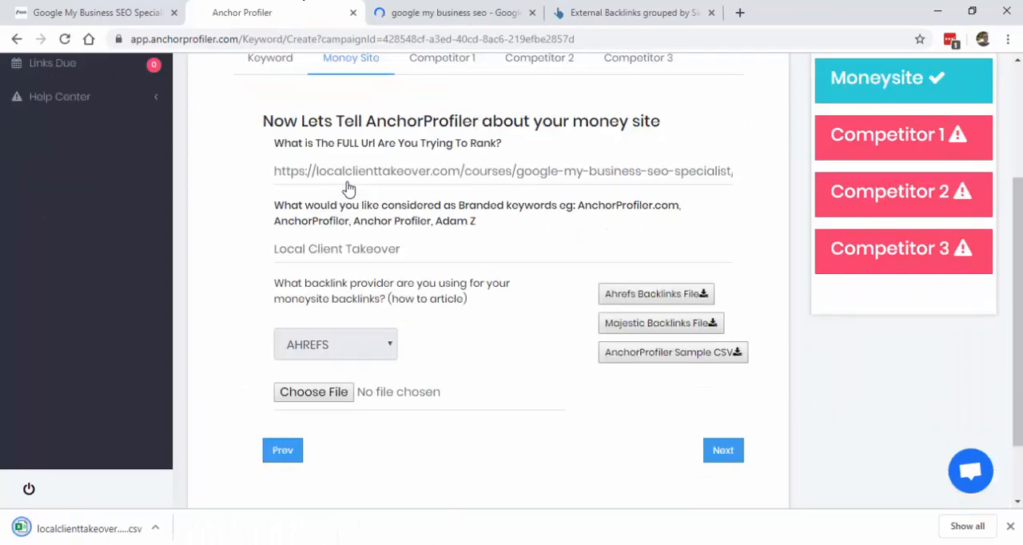
# Step: Attach the localclienttakeover CSV from Downloads as the money site's backlinks file and continue to Competitor 1
pyautogui.click(313, 392)
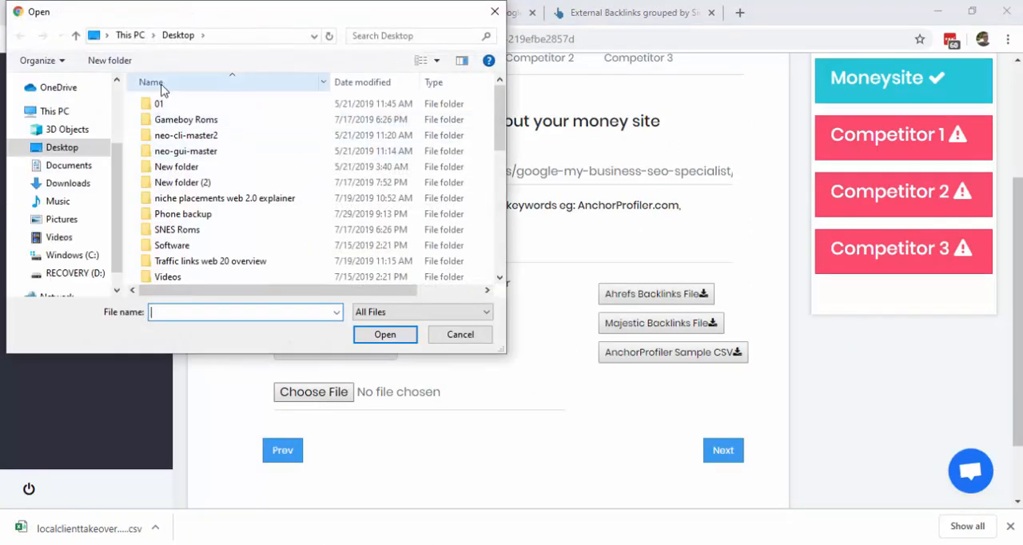
pyautogui.click(65, 184)
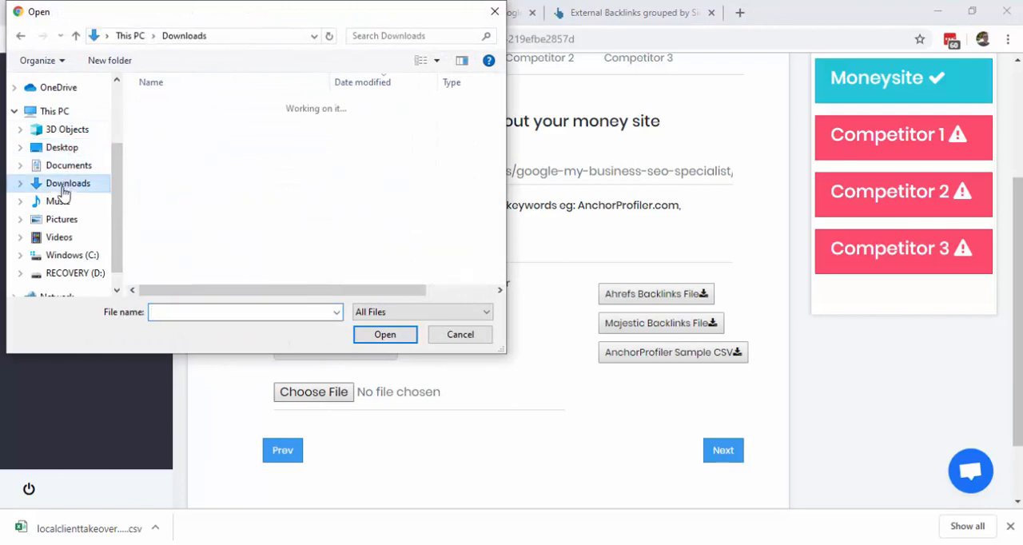
pyautogui.doubleClick(214, 124)
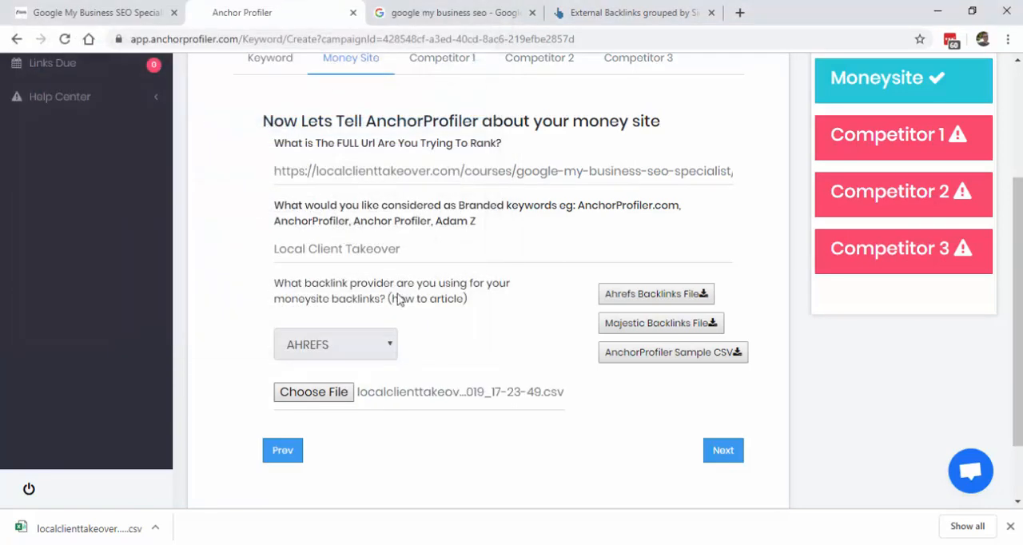
pyautogui.click(721, 450)
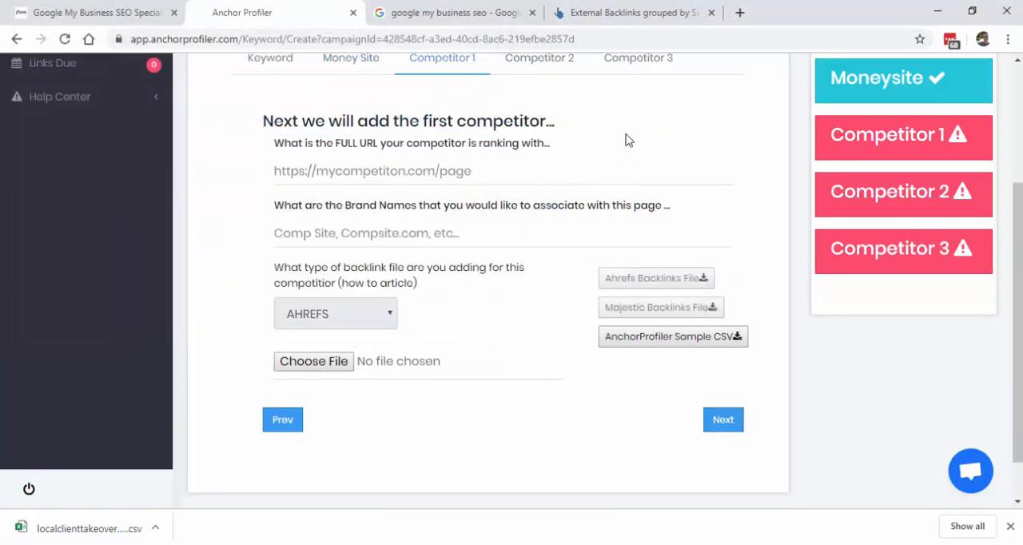
# Step: Open the Search Engine Journal, Moz and Google My Business Help results in separate tabs and close the Google results
pyautogui.click(454, 10)
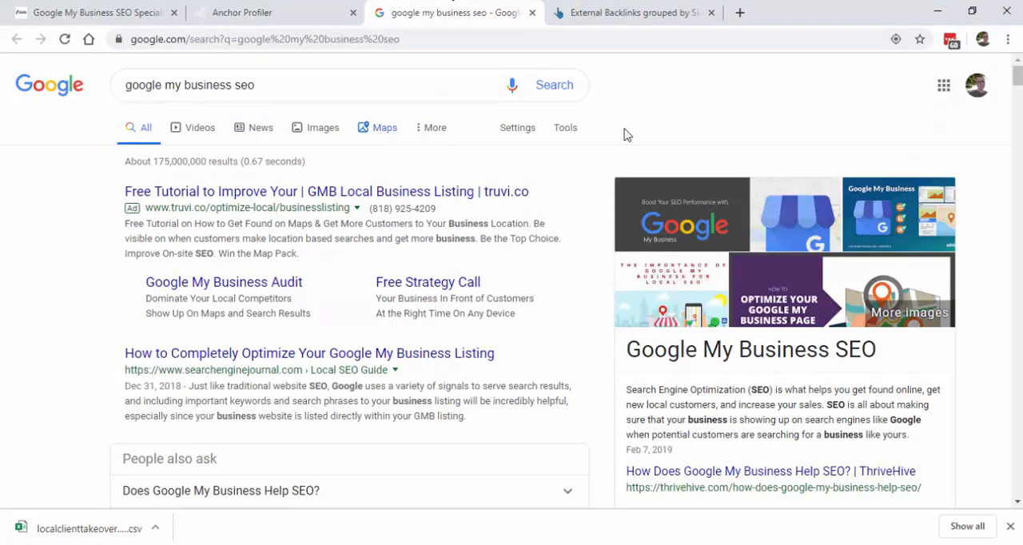
pyautogui.scroll(-3, 569, 83)
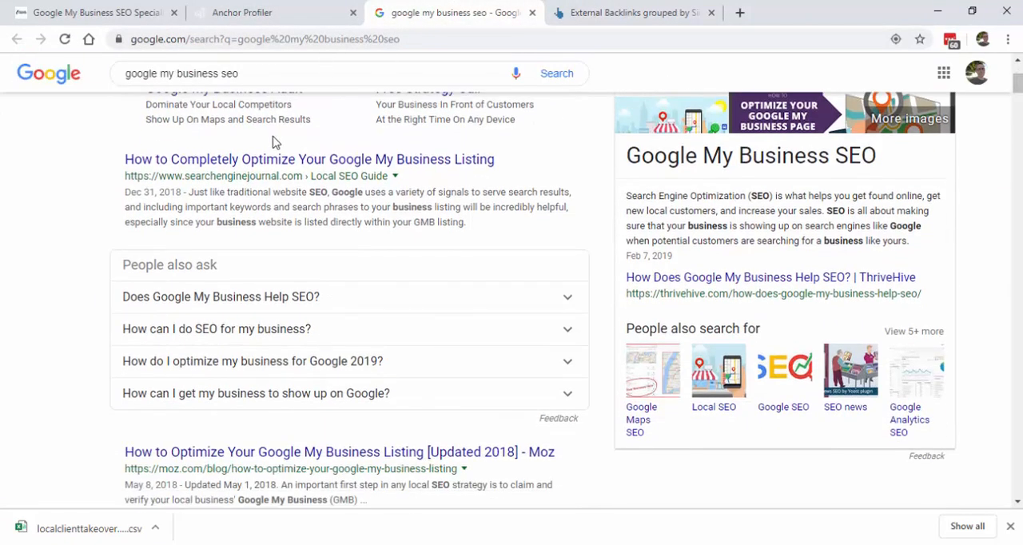
pyautogui.middleClick(271, 160)
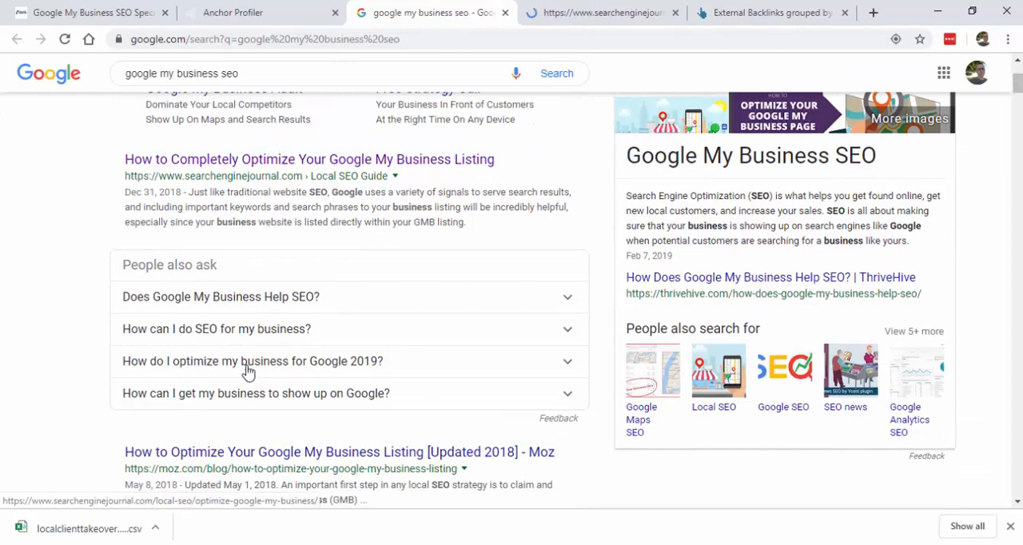
pyautogui.middleClick(199, 452)
pyautogui.scroll(-3, 200, 452)
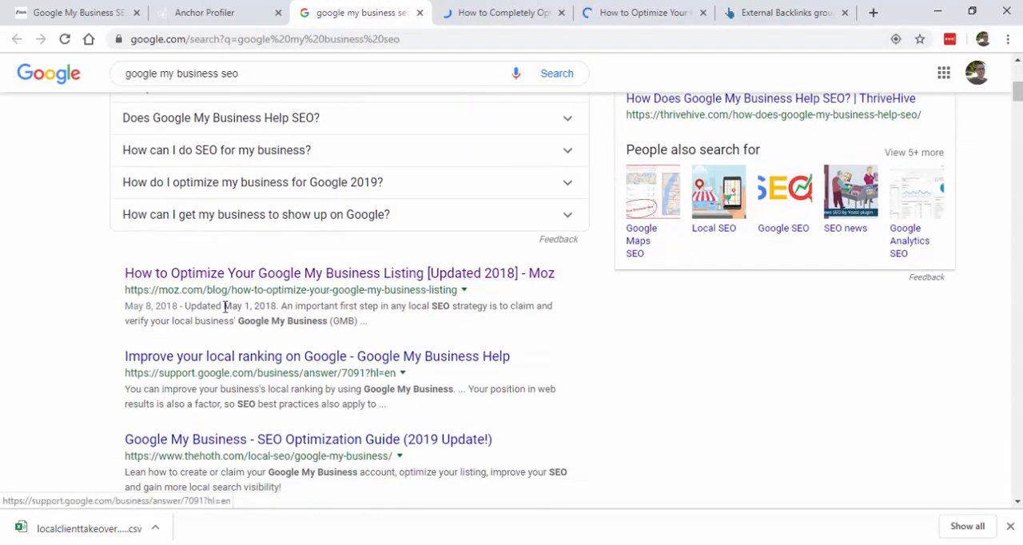
pyautogui.middleClick(205, 365)
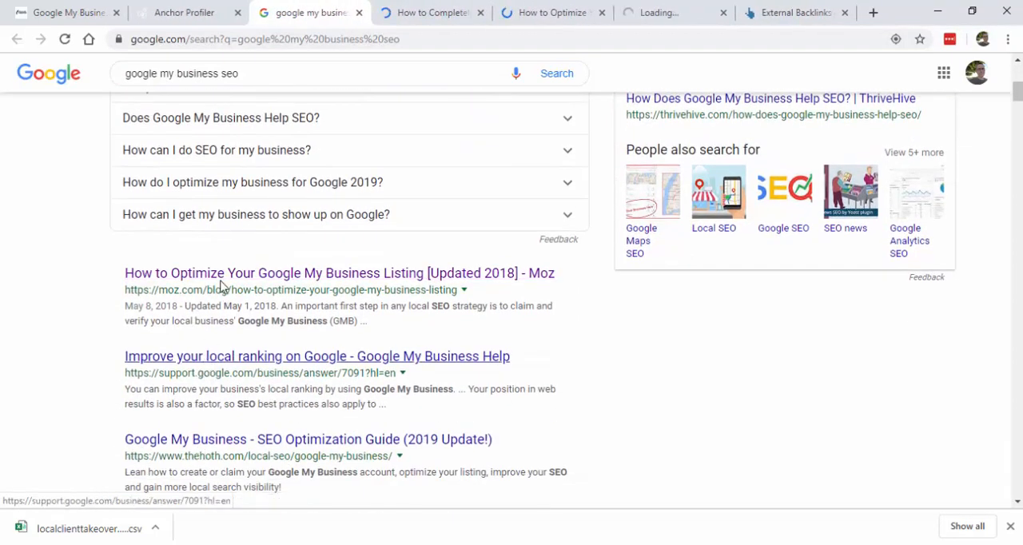
pyautogui.click(358, 13)
pyautogui.click(254, 39)
pyautogui.hotkey('ctrl', 'c')
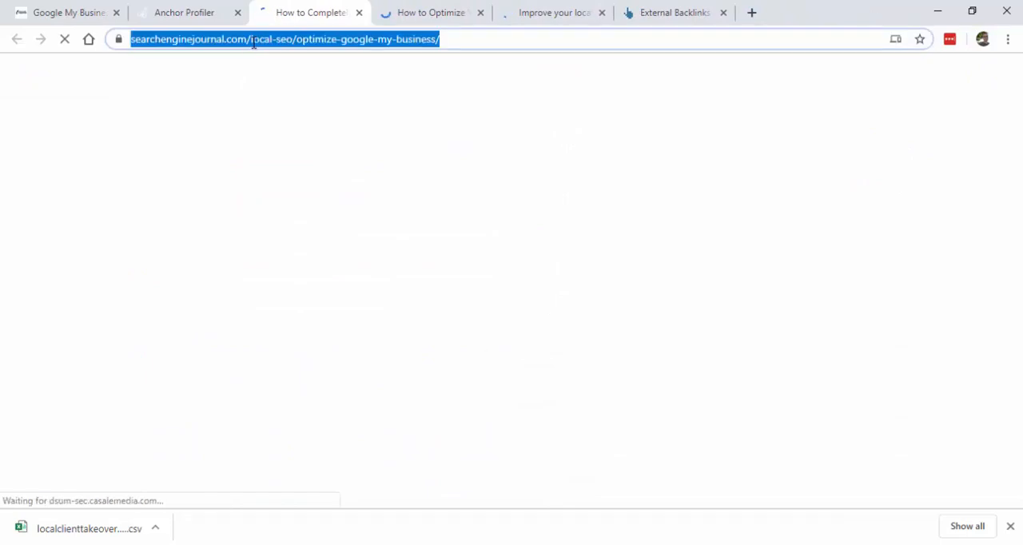
pyautogui.click(192, 7)
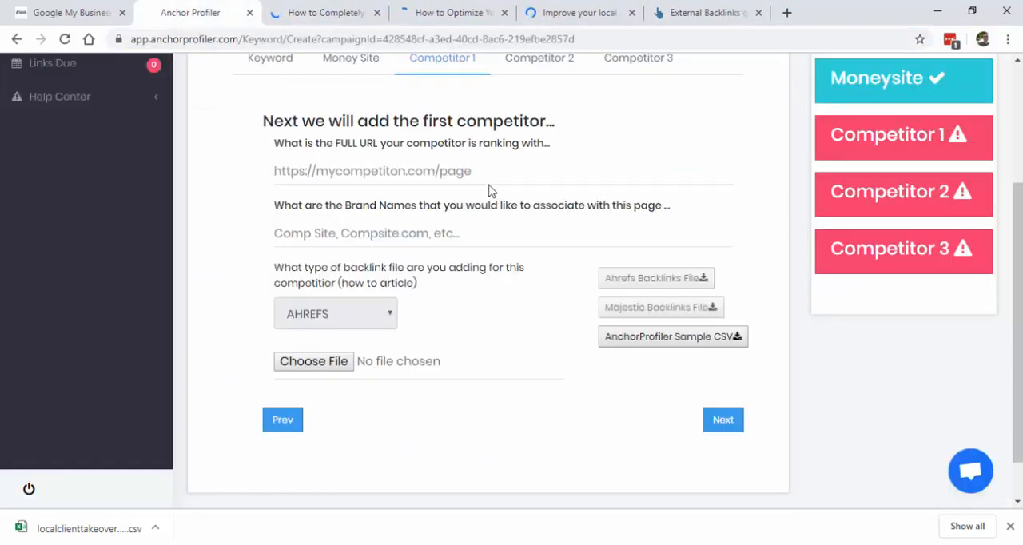
pyautogui.click(403, 174)
pyautogui.hotkey('ctrl', 'v')
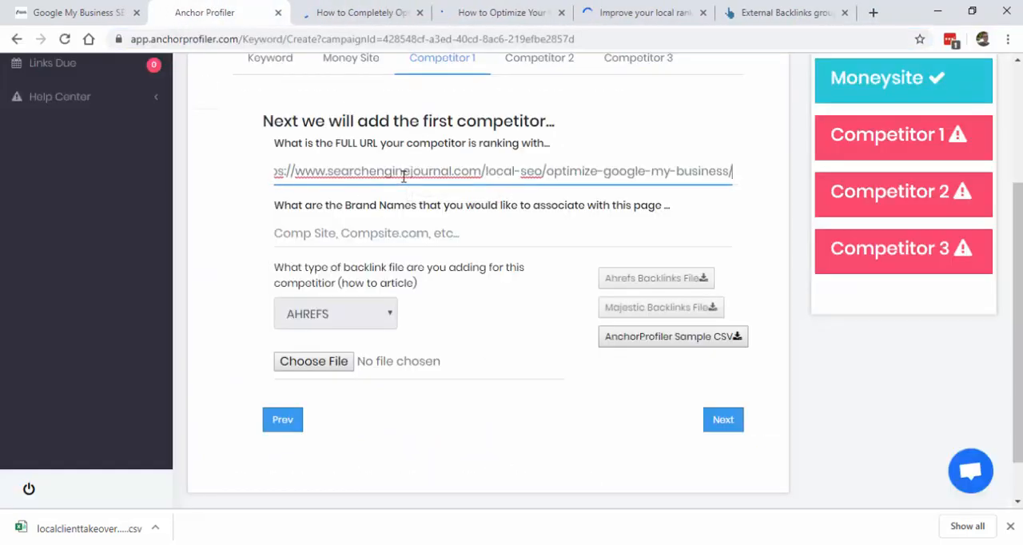
pyautogui.click(480, 12)
pyautogui.click(460, 39)
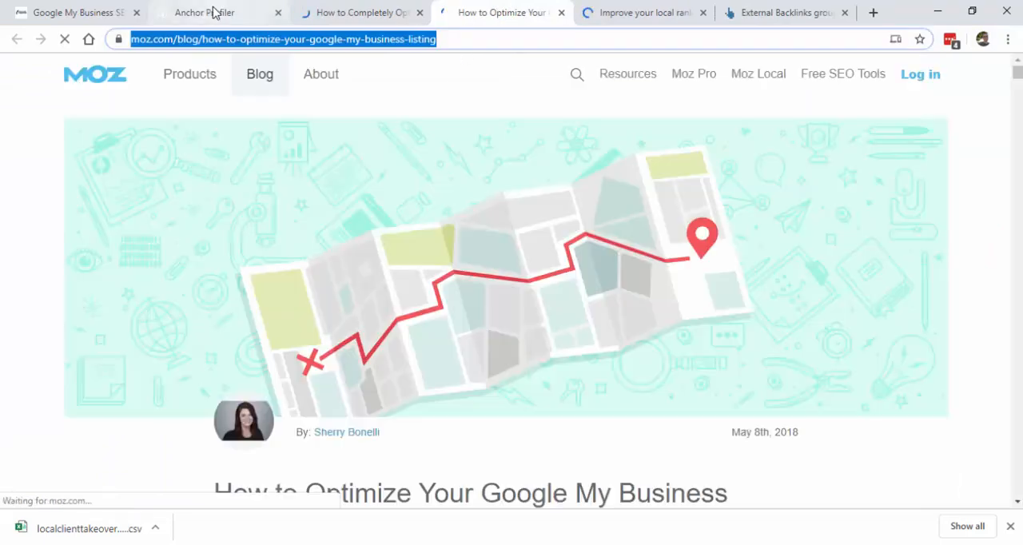
pyautogui.click(212, 12)
pyautogui.click(538, 119)
pyautogui.click(468, 166)
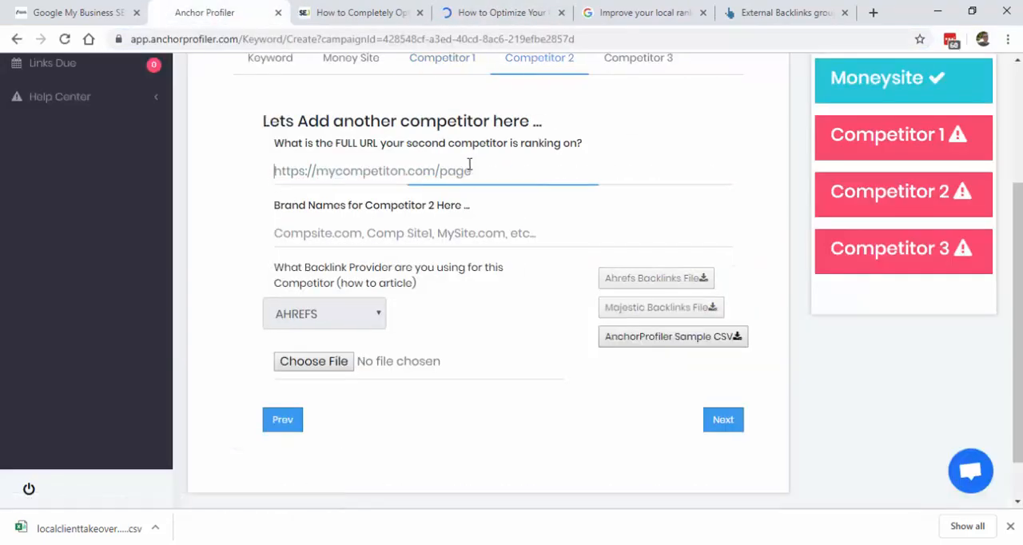
pyautogui.write('https://moz.com/blog/how-to-optimize-your-google-my-business-listing')
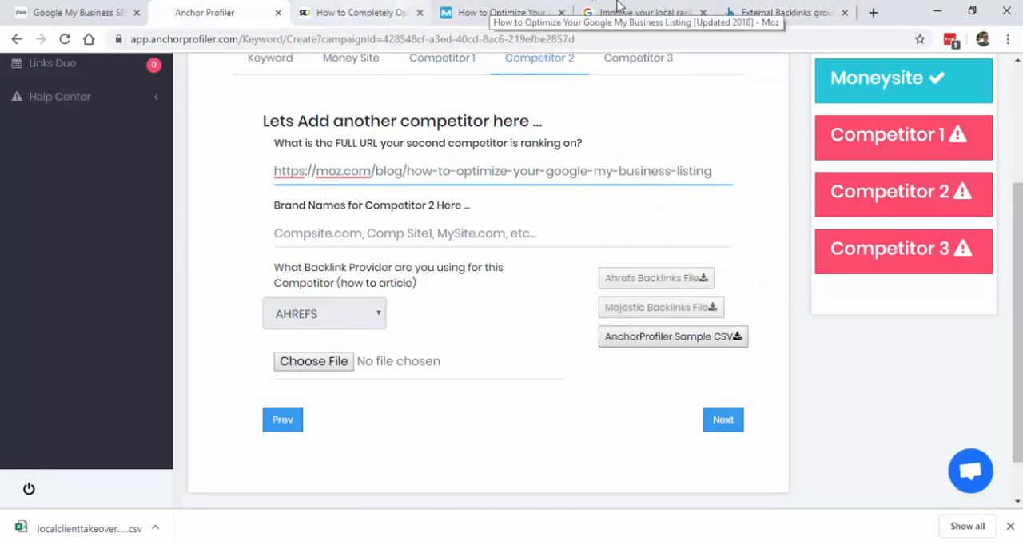
pyautogui.click(639, 11)
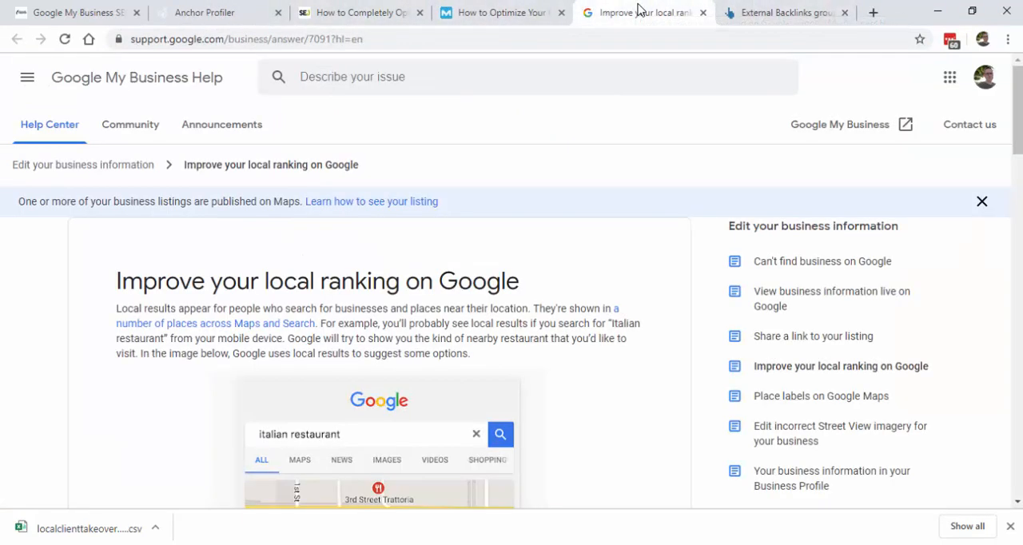
pyautogui.click(441, 37)
pyautogui.hotkey('ctrl', 'c')
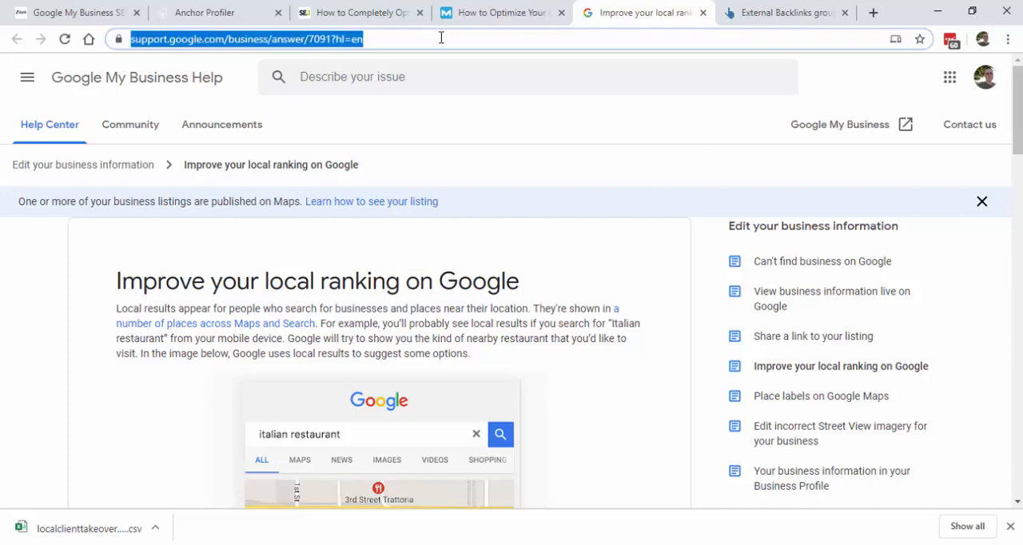
pyautogui.click(171, 8)
pyautogui.click(643, 64)
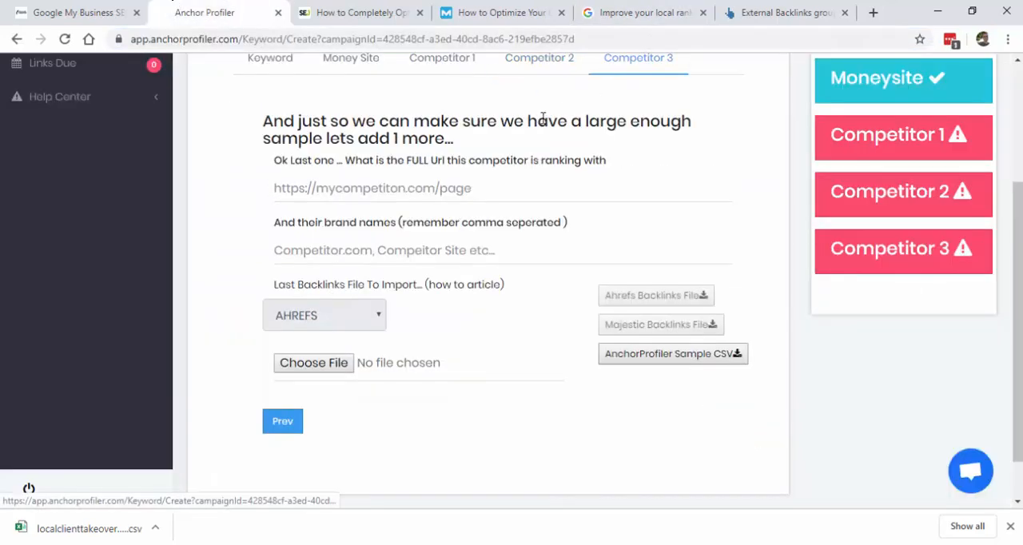
pyautogui.click(387, 187)
pyautogui.hotkey('ctrl', 'v')
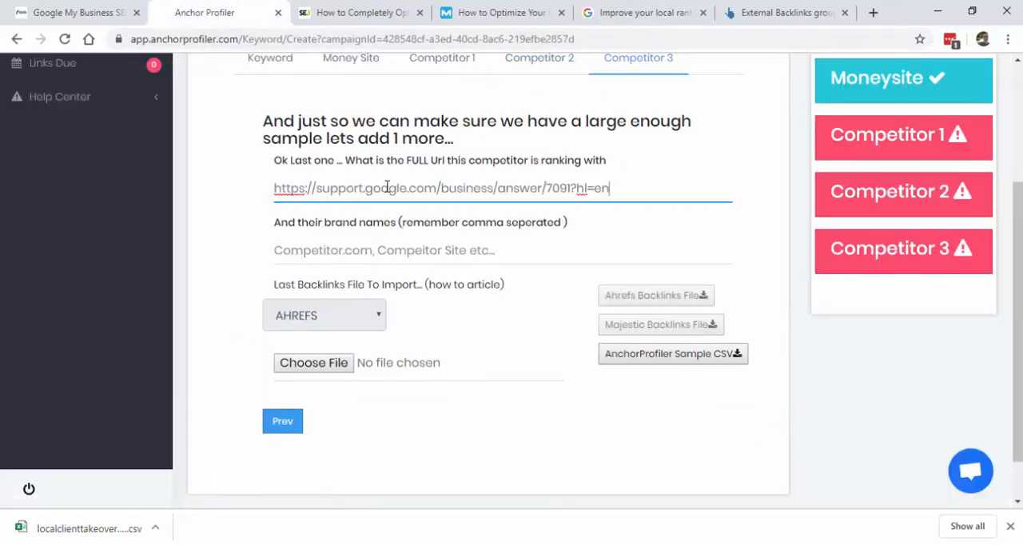
# Step: Enter "search engine journal" as Competitor 1's brand name, reusing the domain name from its URL and splitting it into words
pyautogui.click(441, 59)
pyautogui.click(382, 231)
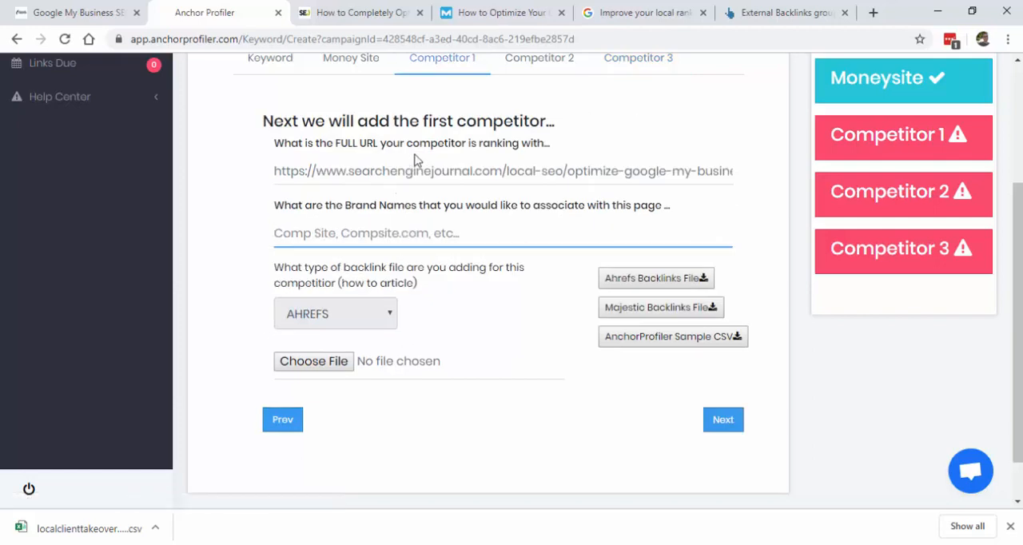
pyautogui.doubleClick(410, 171)
pyautogui.hotkey('ctrl', 'c')
pyautogui.click(383, 246)
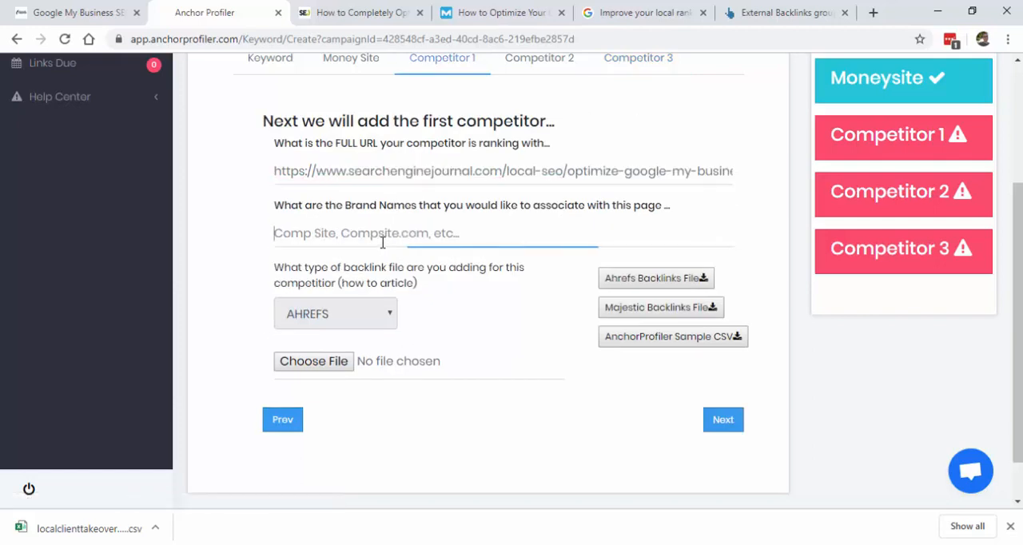
pyautogui.hotkey('ctrl', 'v')
pyautogui.click(317, 233)
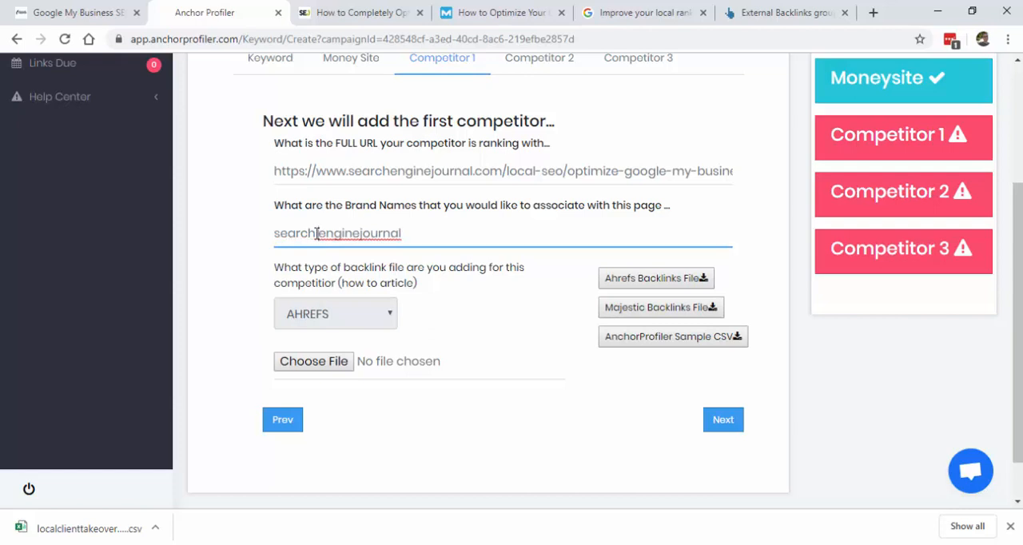
pyautogui.click(359, 234)
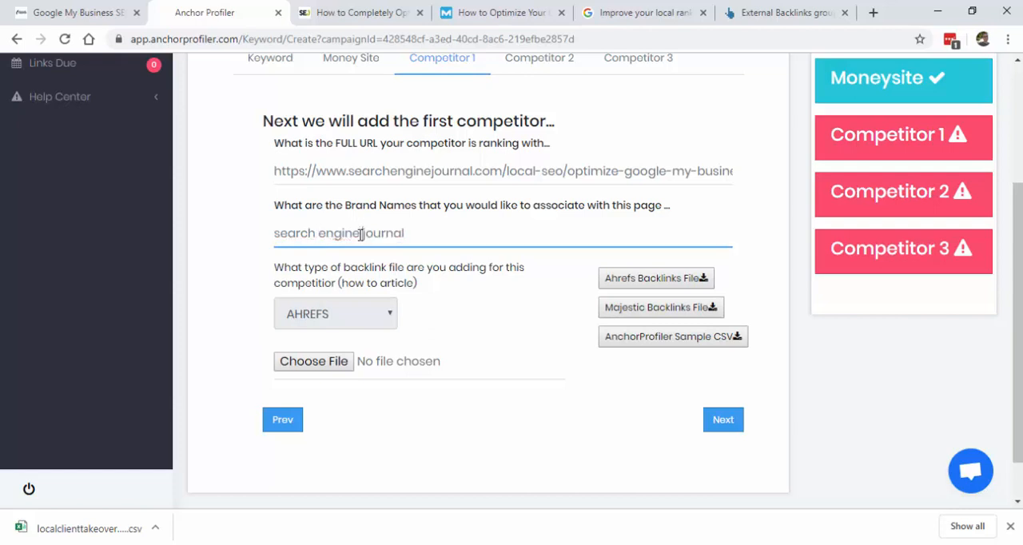
# Step: Enter "moz, moz seo" as the brand names for Competitor 2
pyautogui.click(518, 69)
pyautogui.doubleClick(339, 171)
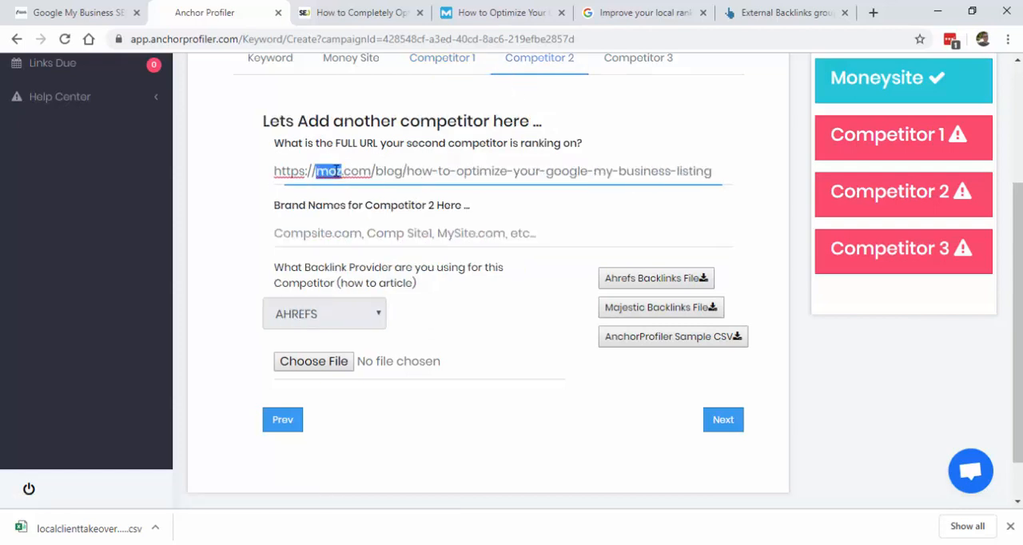
pyautogui.click(317, 232)
pyautogui.write('moz, moz seo')
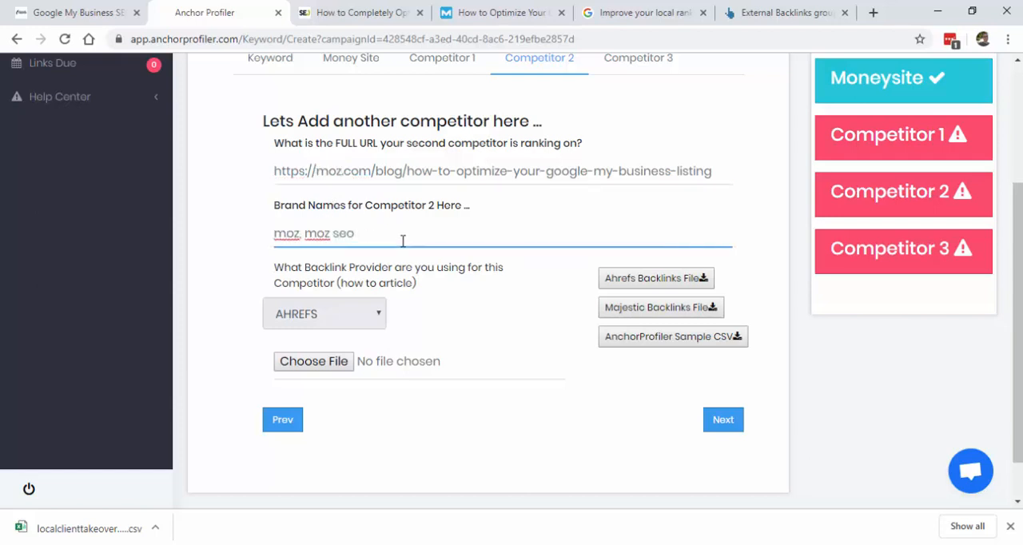
# Step: Enter "google" as Competitor 3's brand name, copying it from the competitor's URL
pyautogui.click(644, 71)
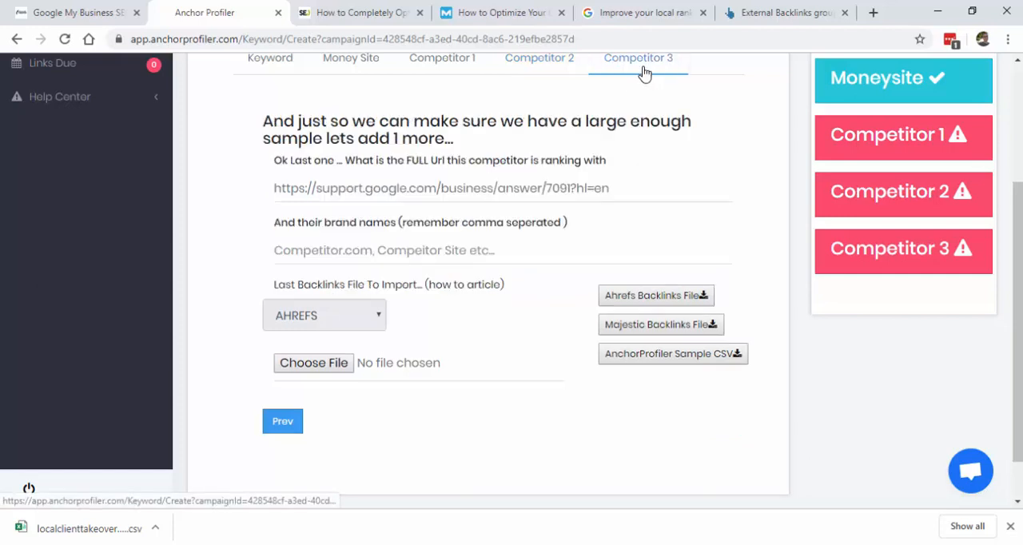
pyautogui.doubleClick(377, 189)
pyautogui.hotkey('ctrl', 'c')
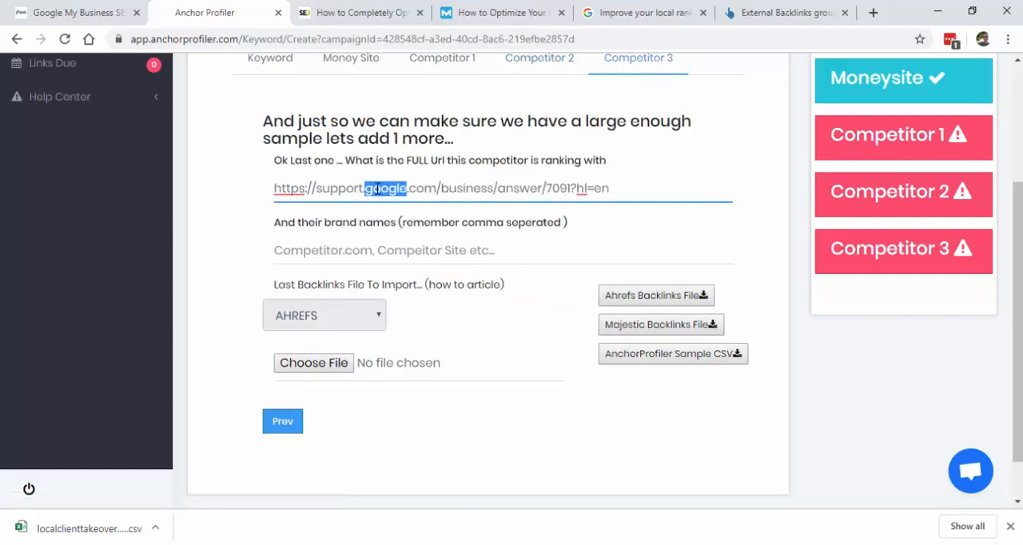
pyautogui.click(331, 258)
pyautogui.hotkey('ctrl', 'v')
# Step: Return to the Competitor 1 form and close the three competitor pages and the old Ahrefs backlinks page
pyautogui.click(442, 60)
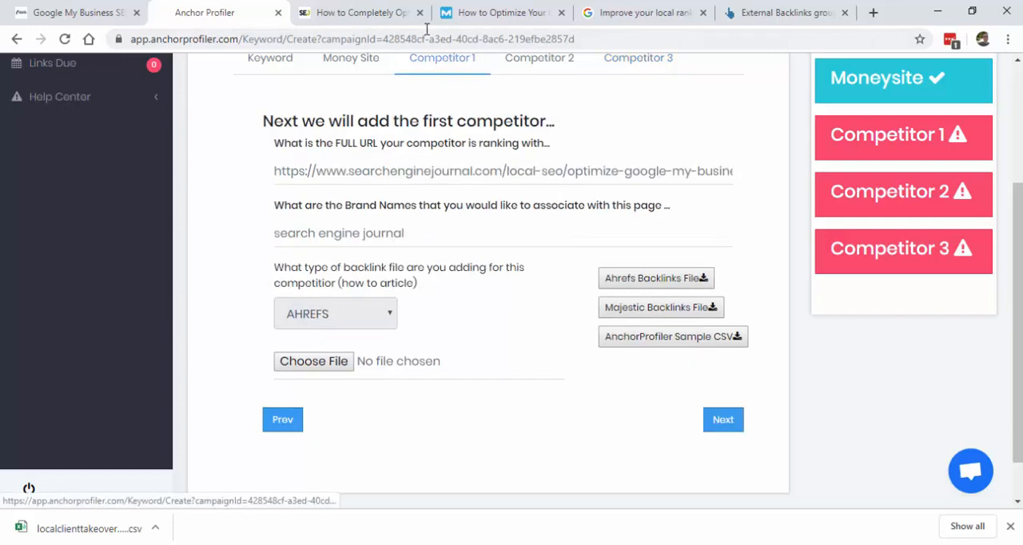
pyautogui.click(419, 12)
pyautogui.click(419, 13)
pyautogui.click(419, 13)
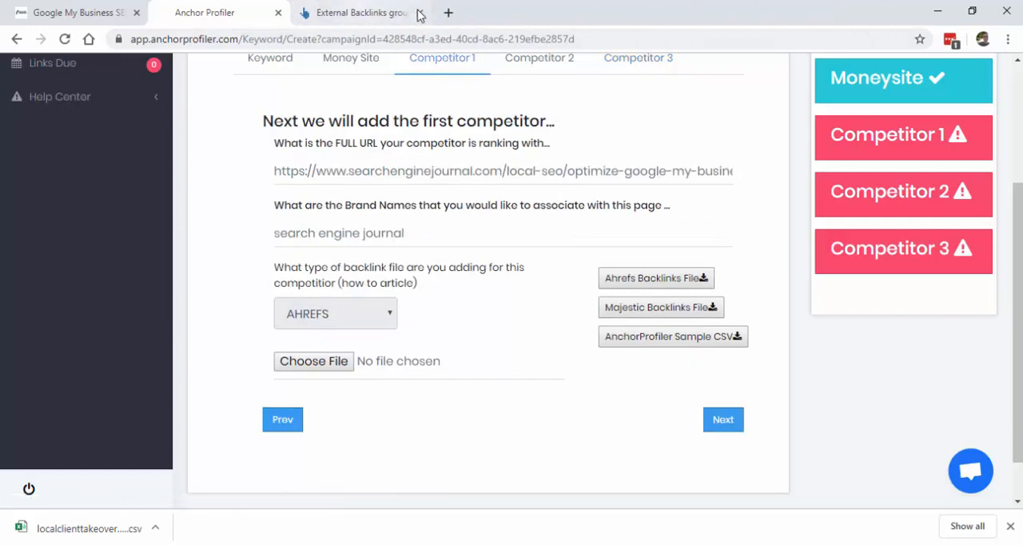
pyautogui.click(419, 13)
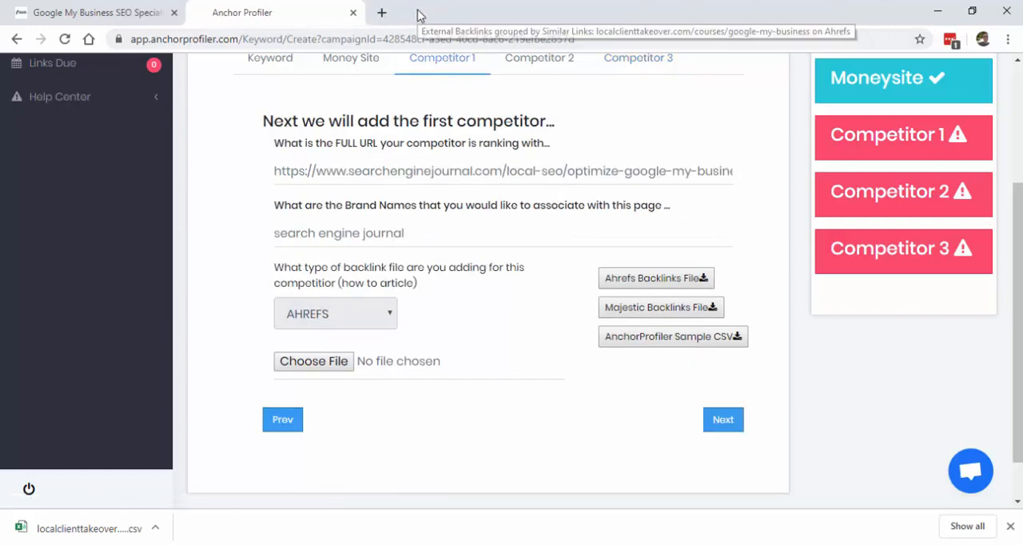
# Step: Open the Ahrefs backlinks report for each of Competitors 1, 2 and 3 from their Anchor Profiler forms
pyautogui.click(643, 281)
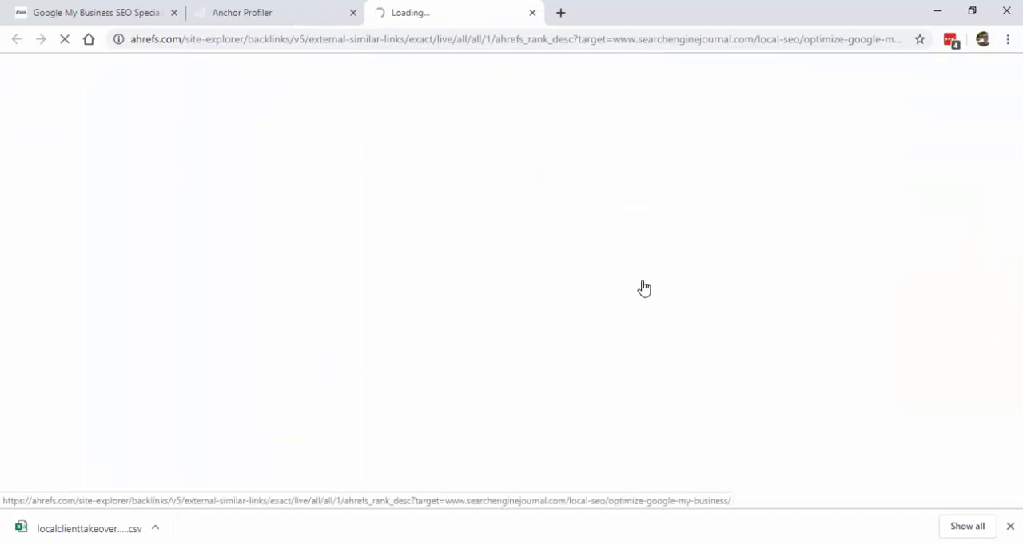
pyautogui.click(301, 12)
pyautogui.click(540, 64)
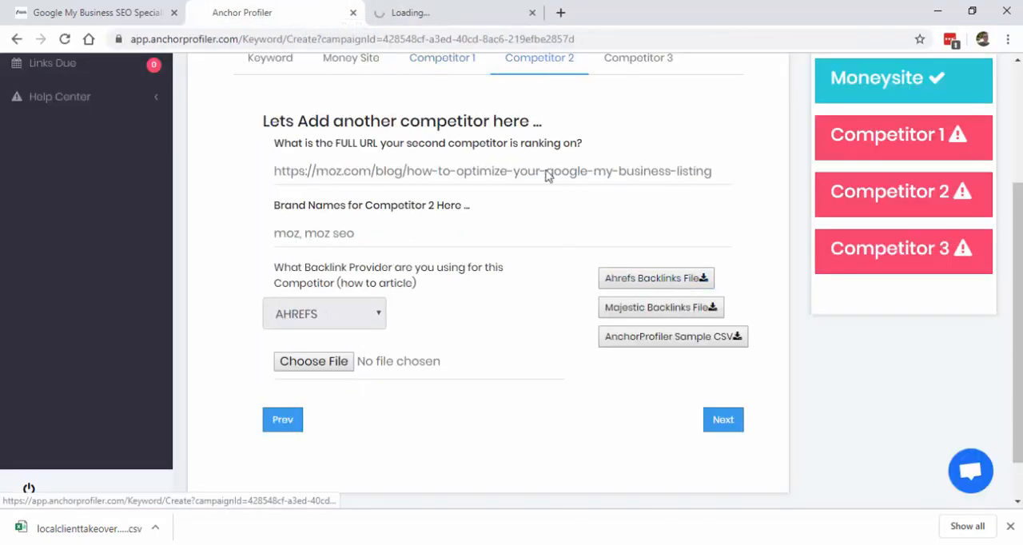
pyautogui.click(646, 286)
pyautogui.click(296, 14)
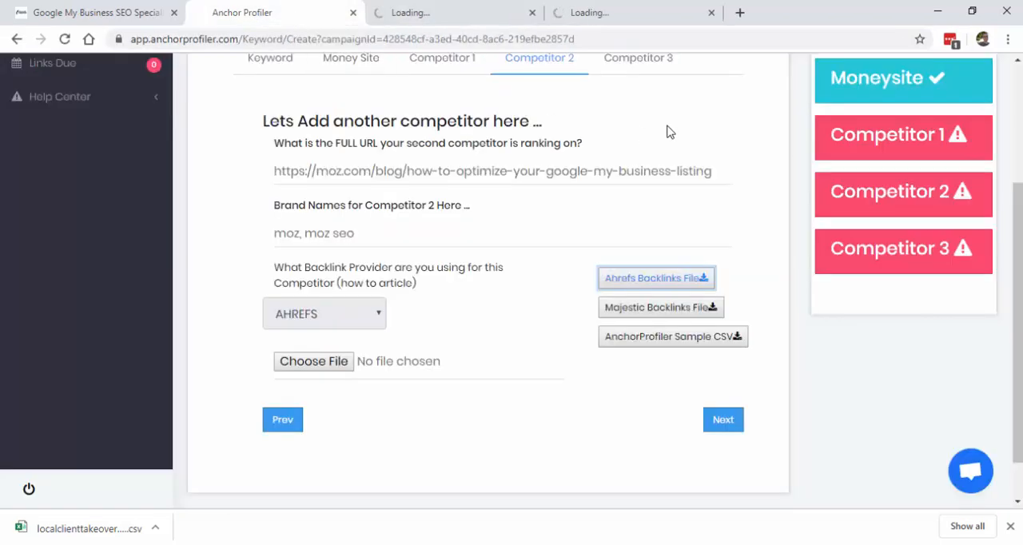
pyautogui.click(639, 61)
pyautogui.click(657, 296)
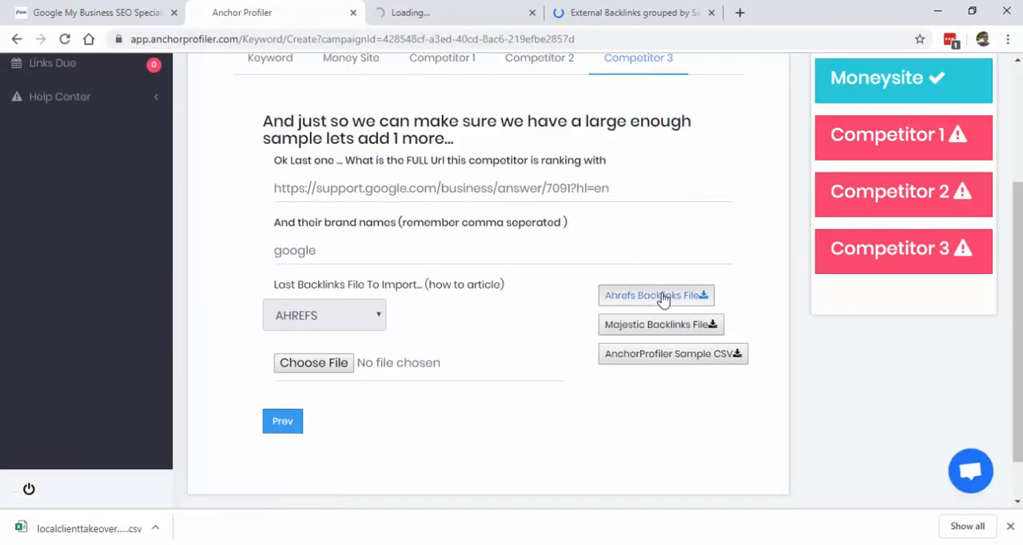
# Step: Export the Search Engine Journal article's Ahrefs backlinks to CSV as a quick export in Microsoft Excel (UTF-16) format
pyautogui.click(773, 7)
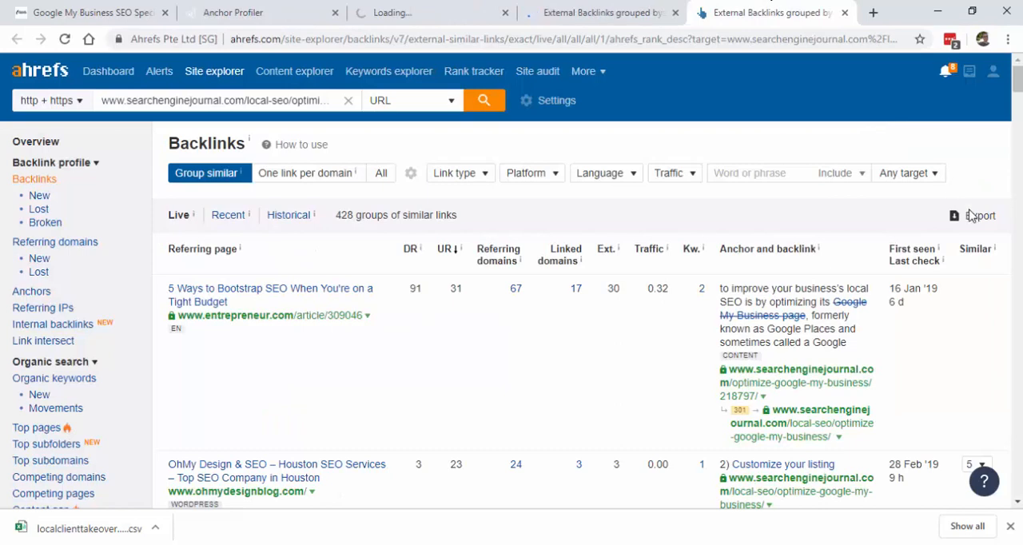
pyautogui.click(972, 217)
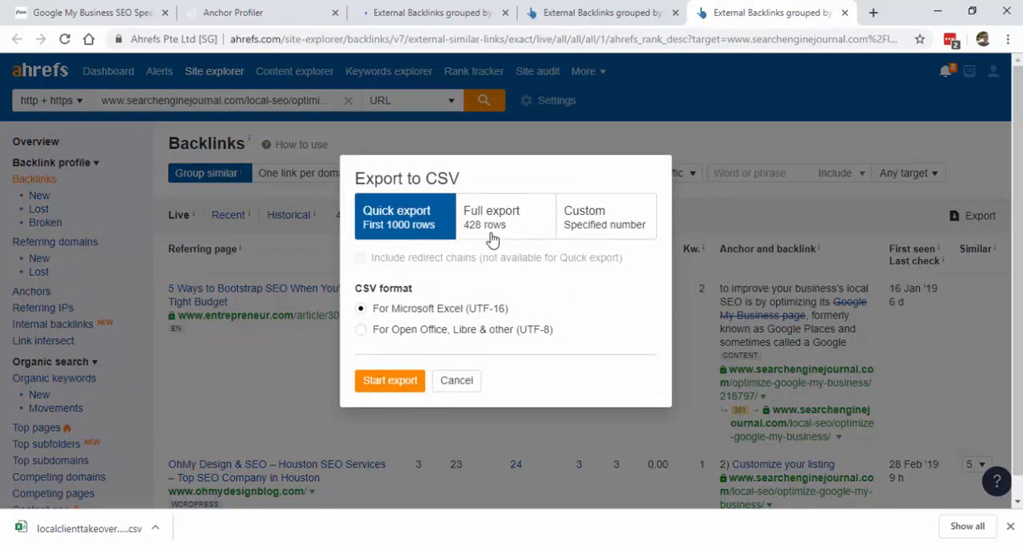
pyautogui.click(391, 381)
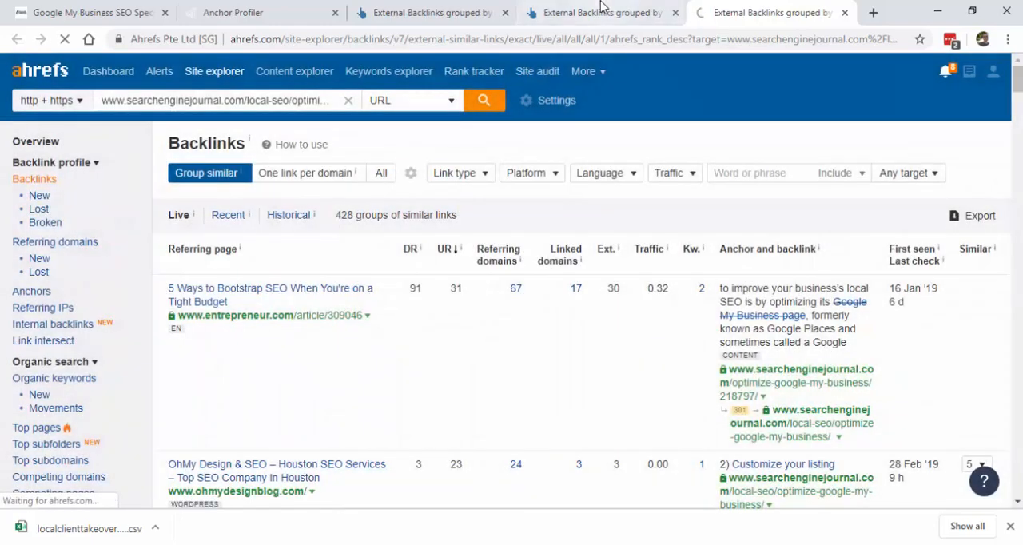
# Step: Export the Moz article's Ahrefs backlinks to CSV as a quick export in Microsoft Excel (UTF-16) format
pyautogui.click(601, 8)
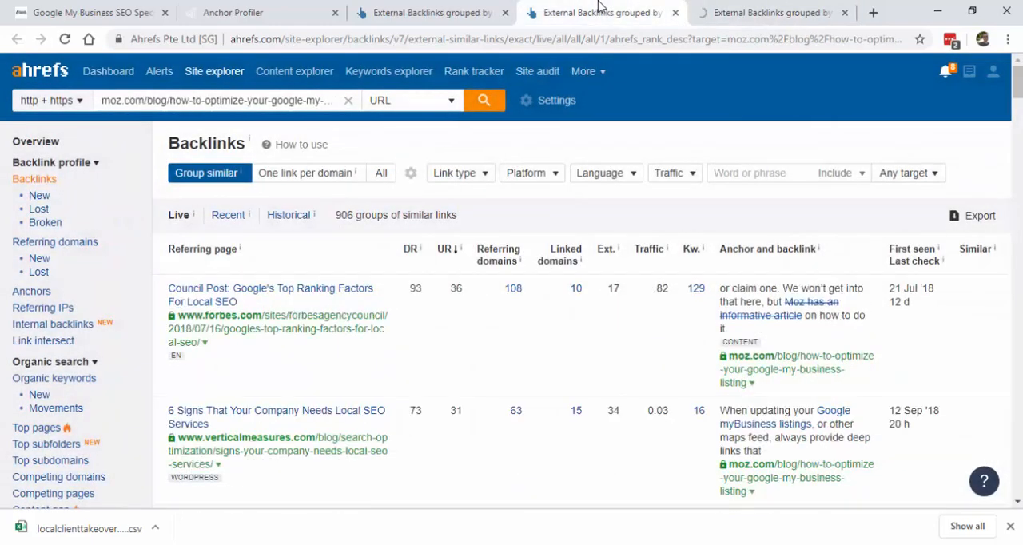
pyautogui.click(974, 217)
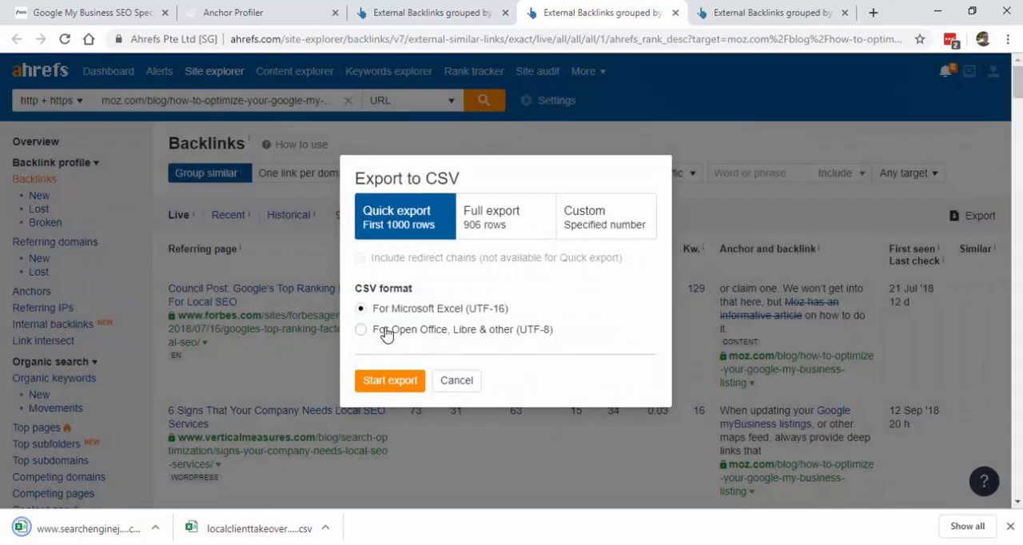
pyautogui.click(390, 380)
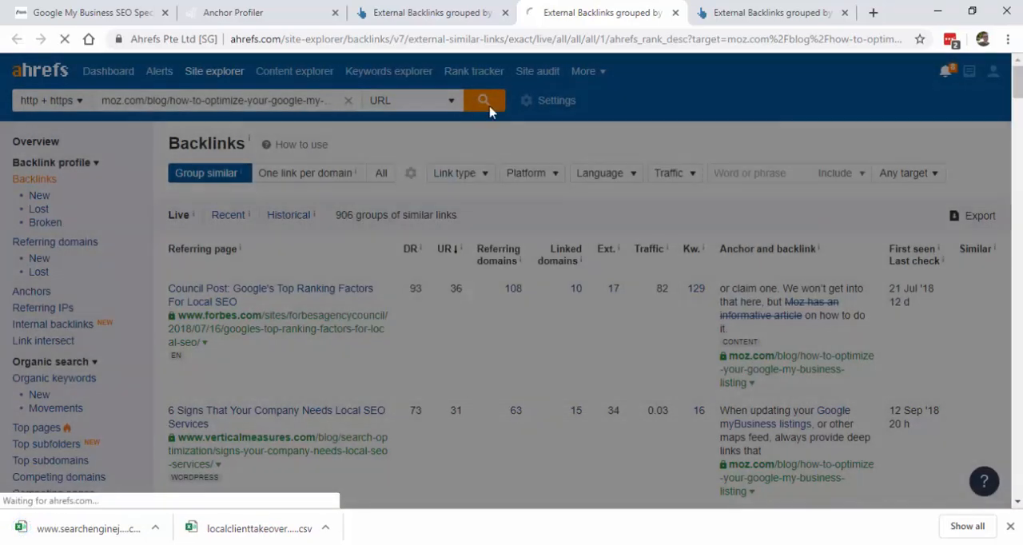
# Step: Export the Ahrefs backlinks of the support.google.com page to a CSV file
pyautogui.click(414, 10)
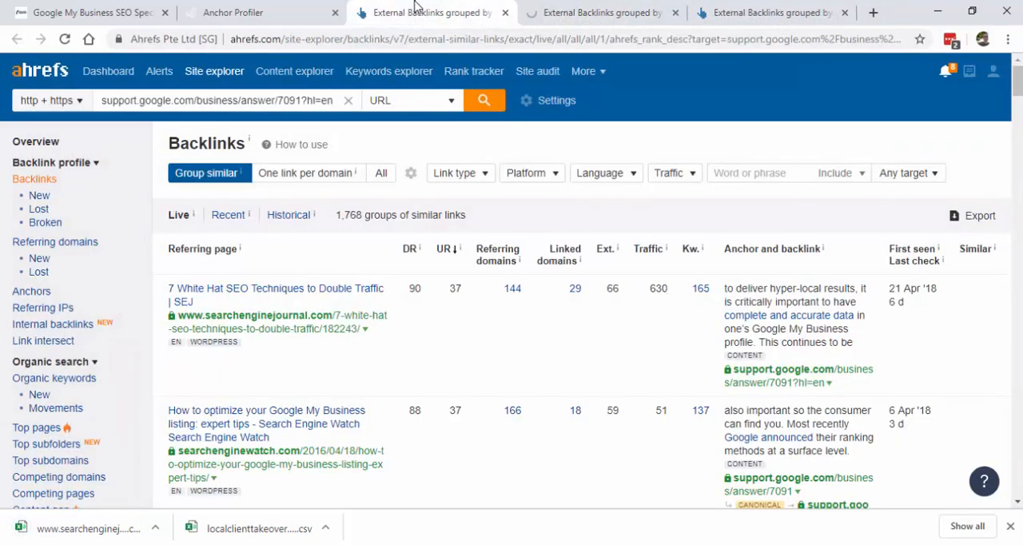
pyautogui.click(976, 216)
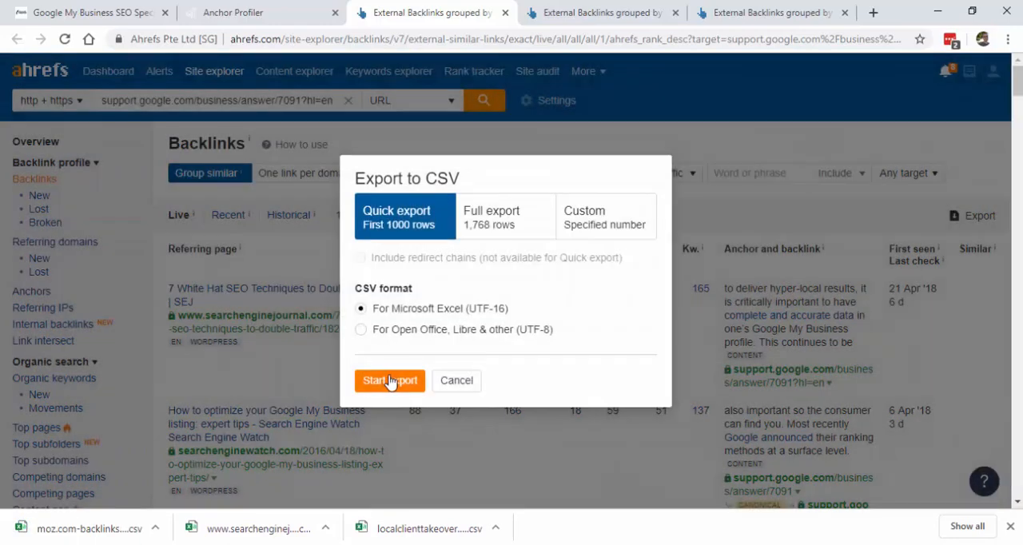
pyautogui.click(389, 382)
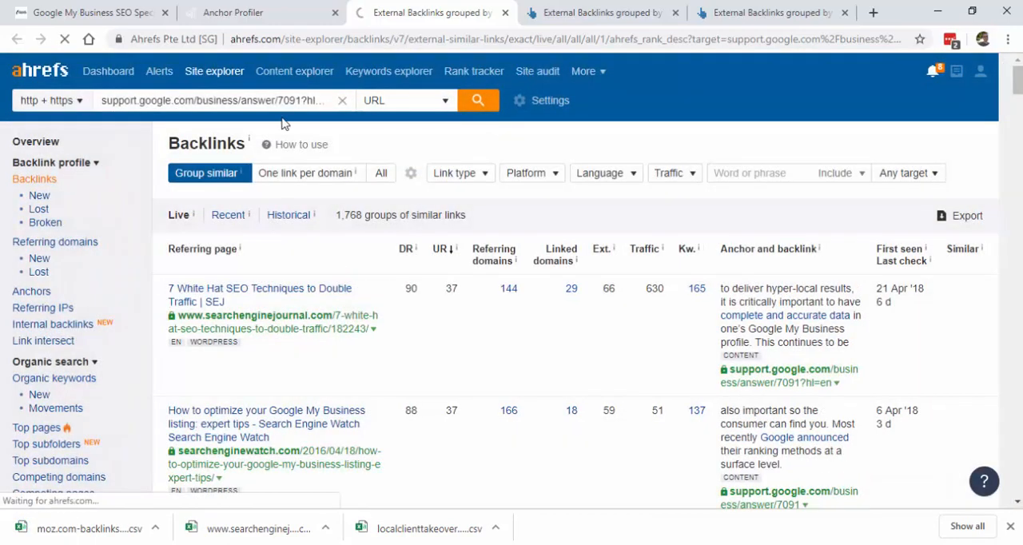
pyautogui.click(231, 13)
pyautogui.click(453, 70)
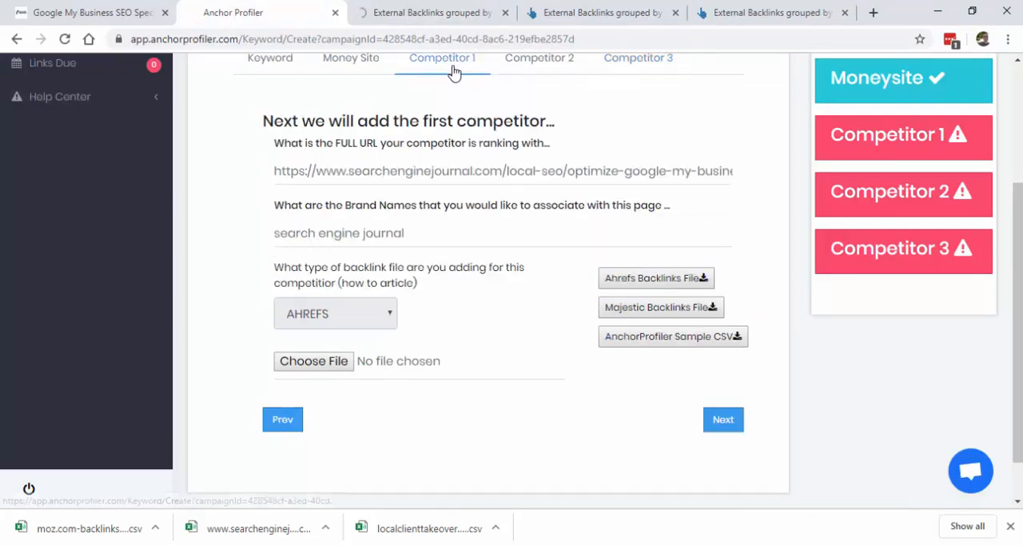
pyautogui.click(322, 368)
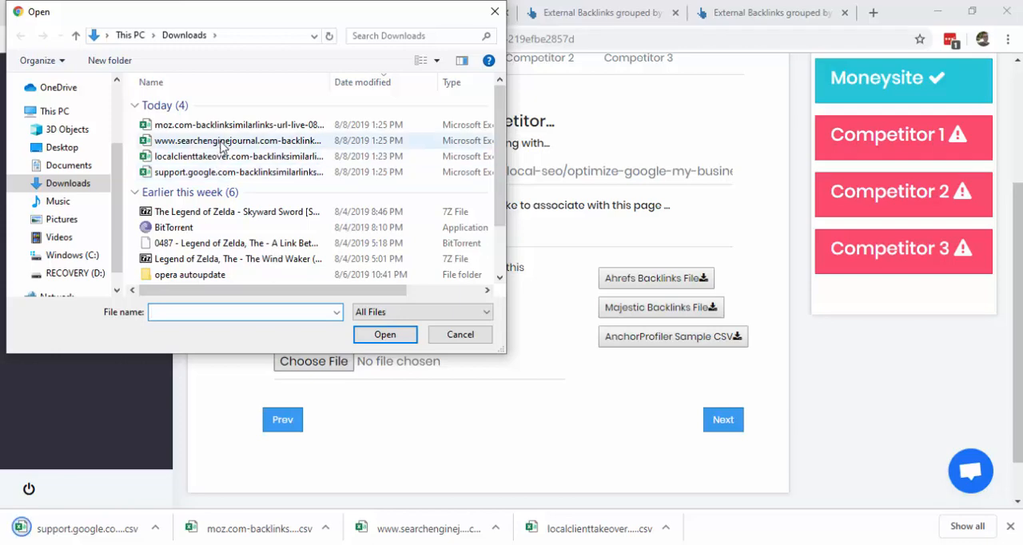
pyautogui.doubleClick(221, 142)
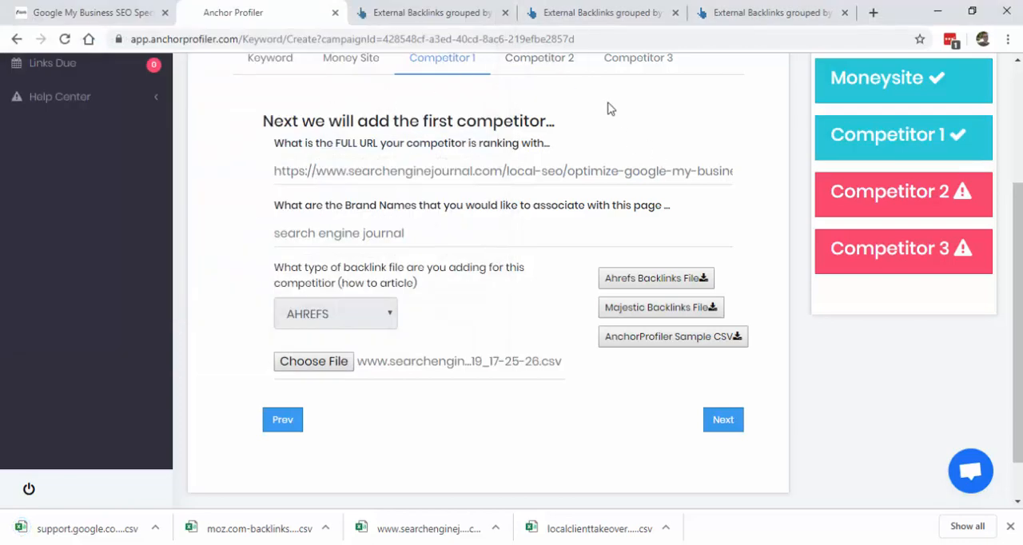
pyautogui.click(708, 425)
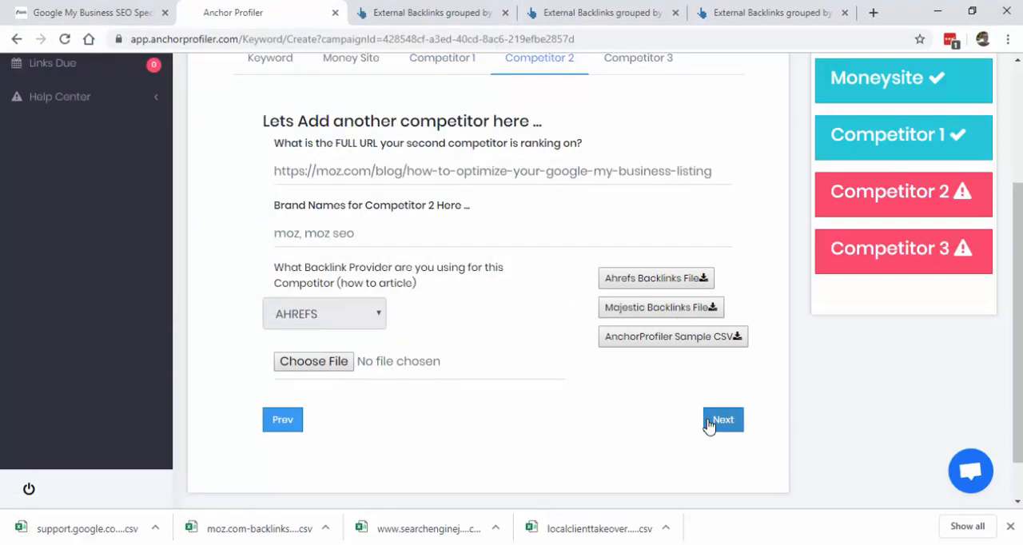
# Step: Attach the moz.com backlinks CSV from Downloads as Competitor 2's backlinks file and continue to Competitor 3
pyautogui.click(340, 361)
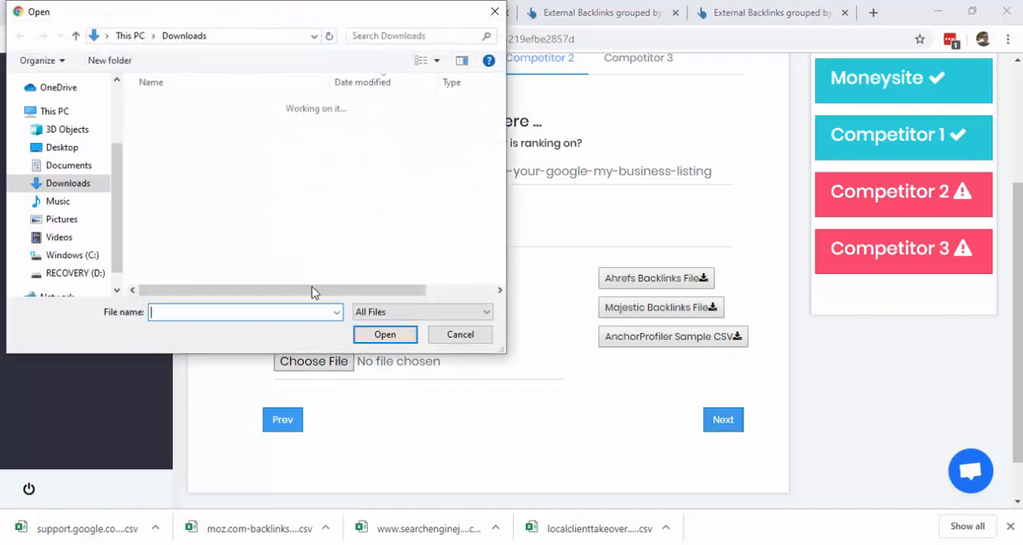
pyautogui.doubleClick(240, 139)
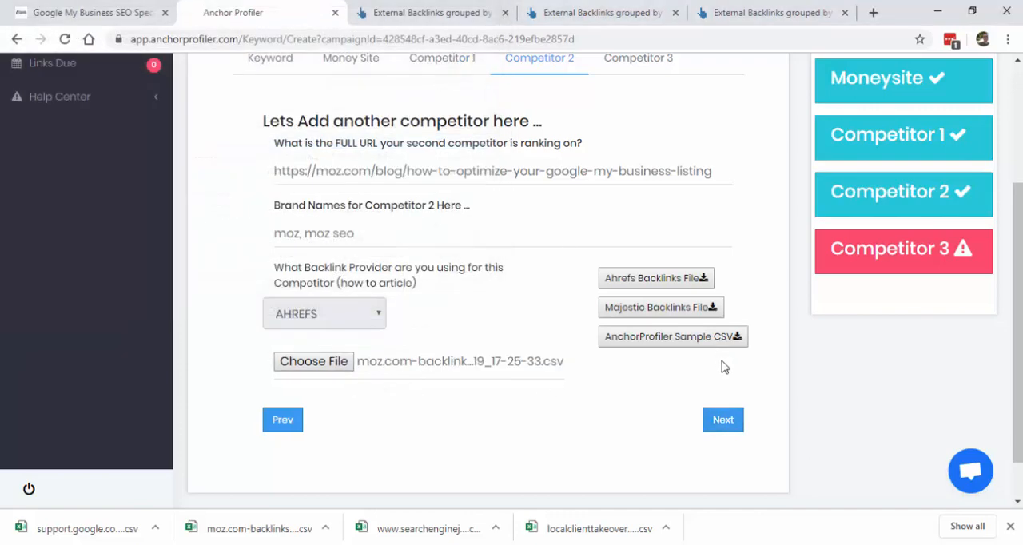
pyautogui.click(717, 418)
# Step: Attach the support.google.com backlinks CSV from Downloads as Competitor 3's backlinks file and create the keyword
pyautogui.click(283, 365)
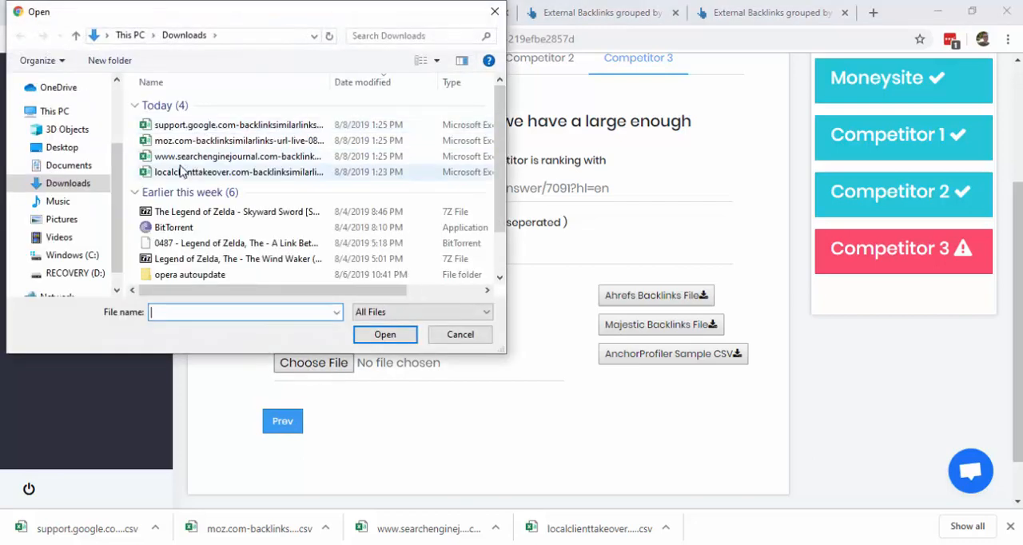
pyautogui.doubleClick(218, 129)
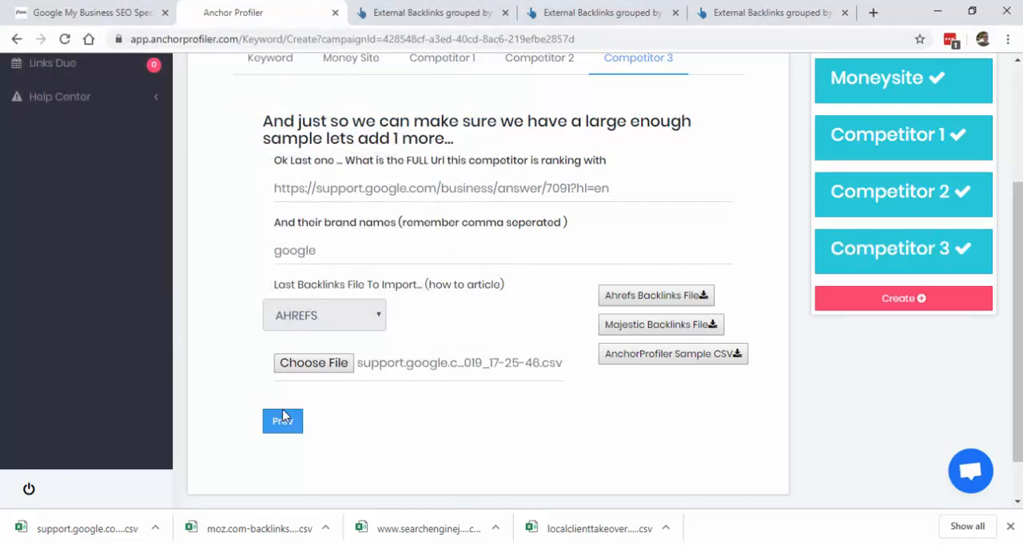
pyautogui.scroll(1, 878, 365)
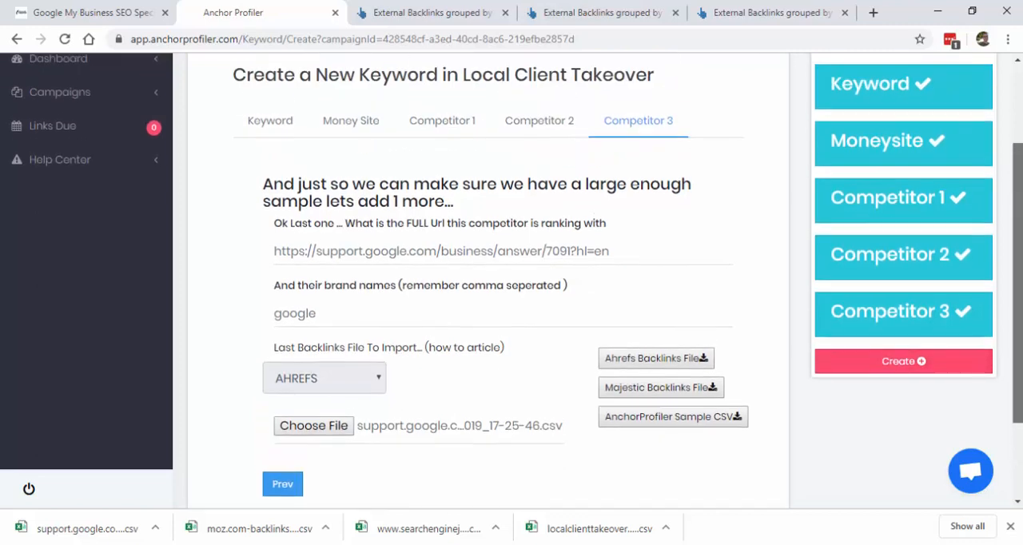
pyautogui.click(878, 365)
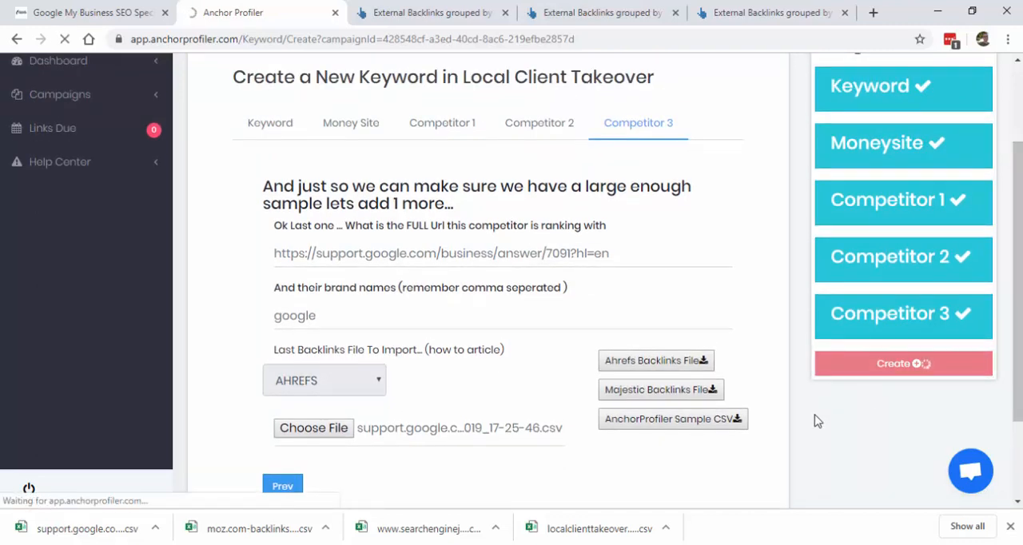
pyautogui.click(1010, 526)
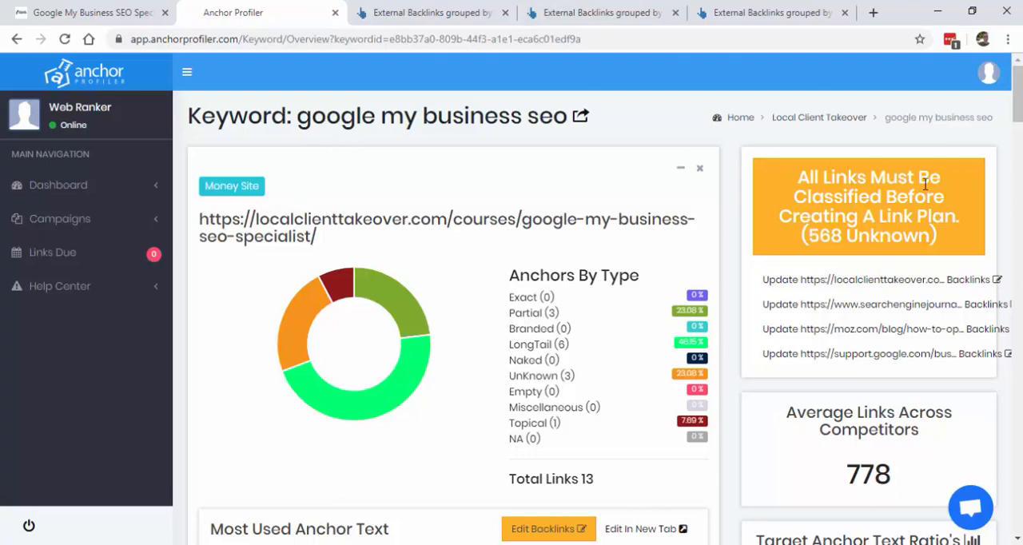
# Step: Review the keyword overview's target anchor text ratios and open the money site's backlinks for editing in a new tab
pyautogui.moveTo(1017, 107); pyautogui.dragTo(1018, 152)
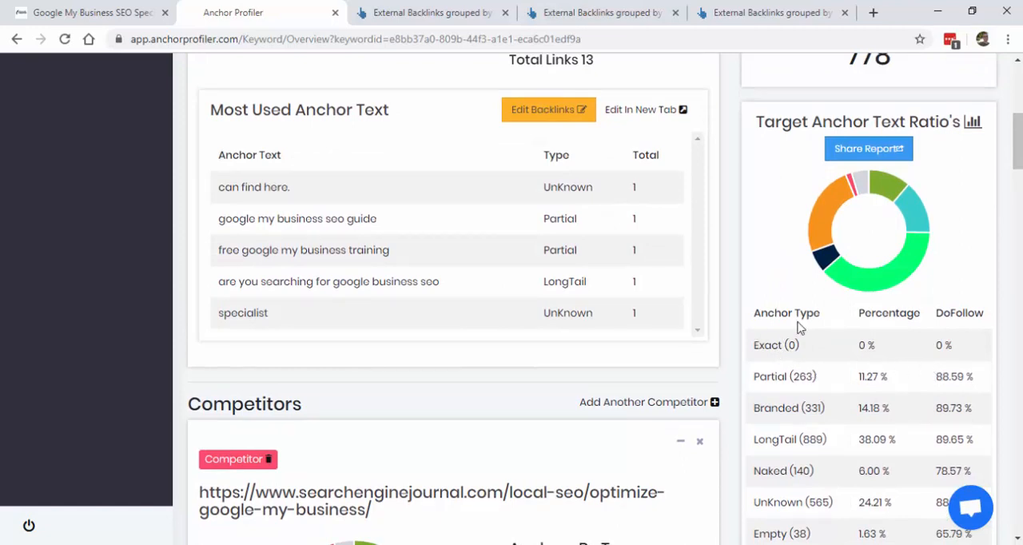
pyautogui.moveTo(1017, 158); pyautogui.dragTo(1017, 166)
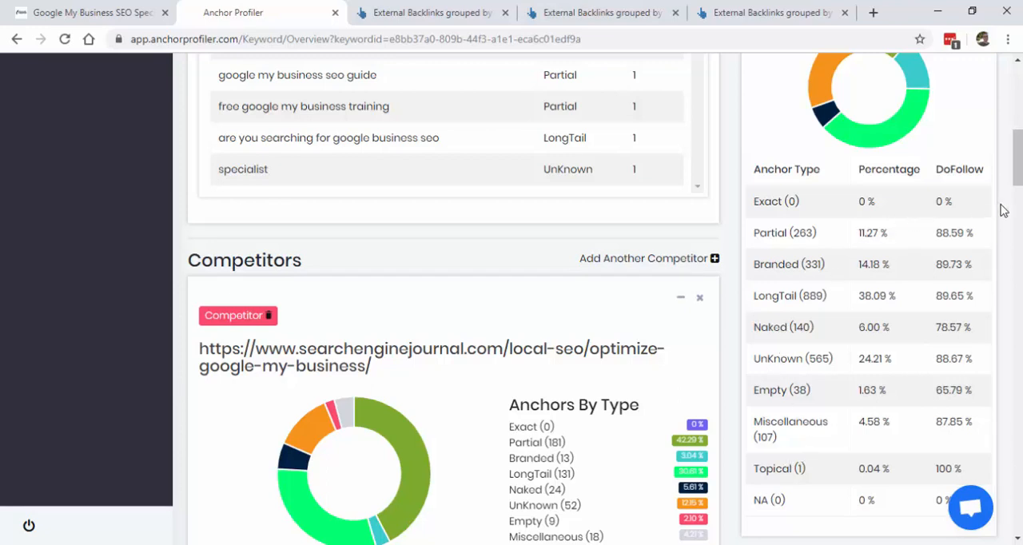
pyautogui.moveTo(1016, 174); pyautogui.dragTo(1016, 142)
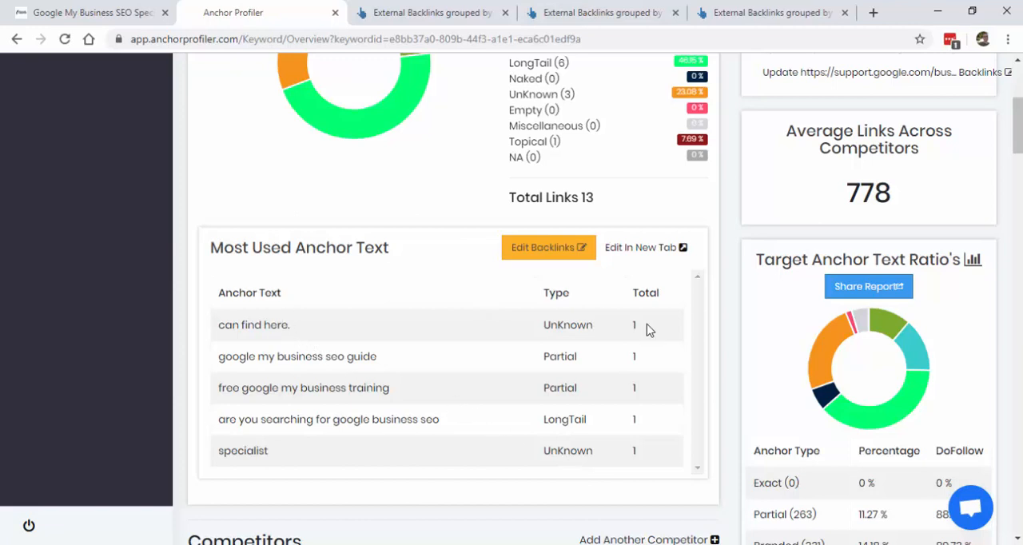
pyautogui.click(615, 252)
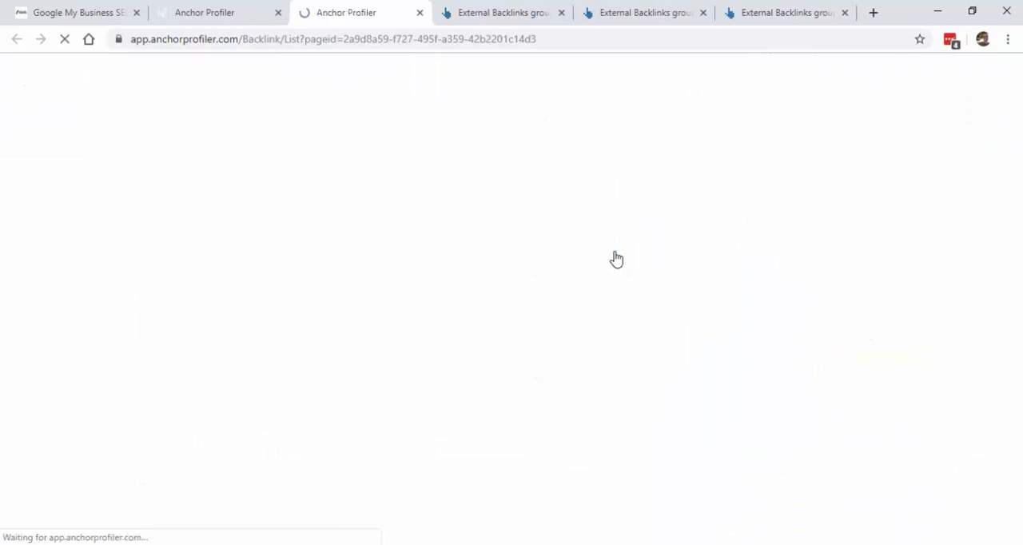
pyautogui.scroll(-2, 616, 259)
pyautogui.scroll(-3, 616, 259)
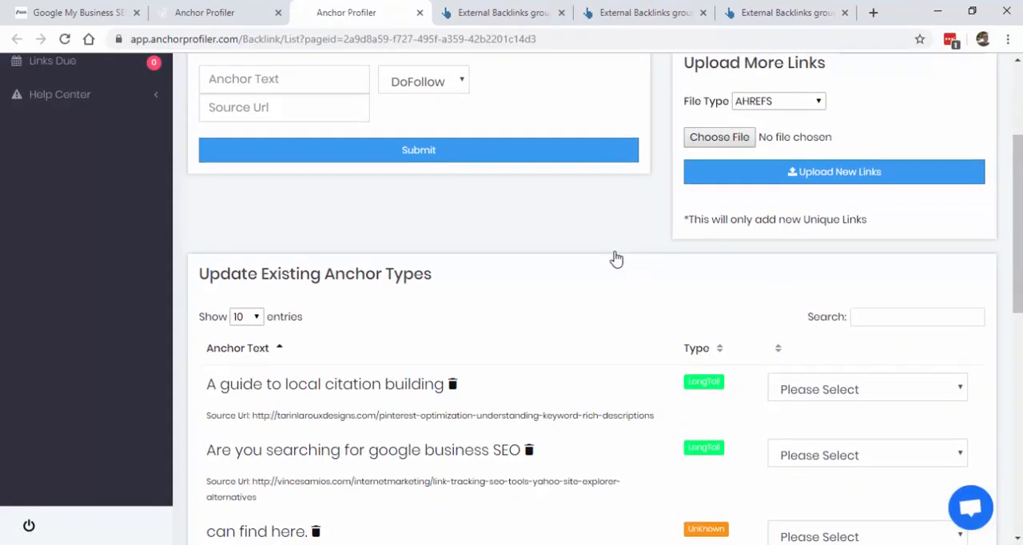
pyautogui.scroll(-1, 616, 259)
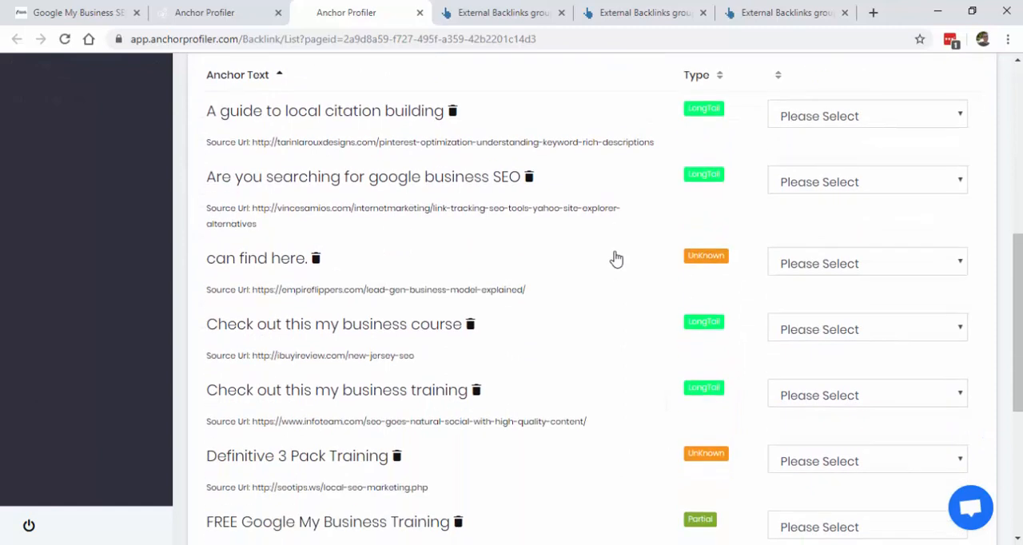
# Step: Set the anchor type of the money site's "can find here." backlink to Miscellaneous
pyautogui.click(922, 261)
pyautogui.click(680, 386)
pyautogui.scroll(-2, 680, 387)
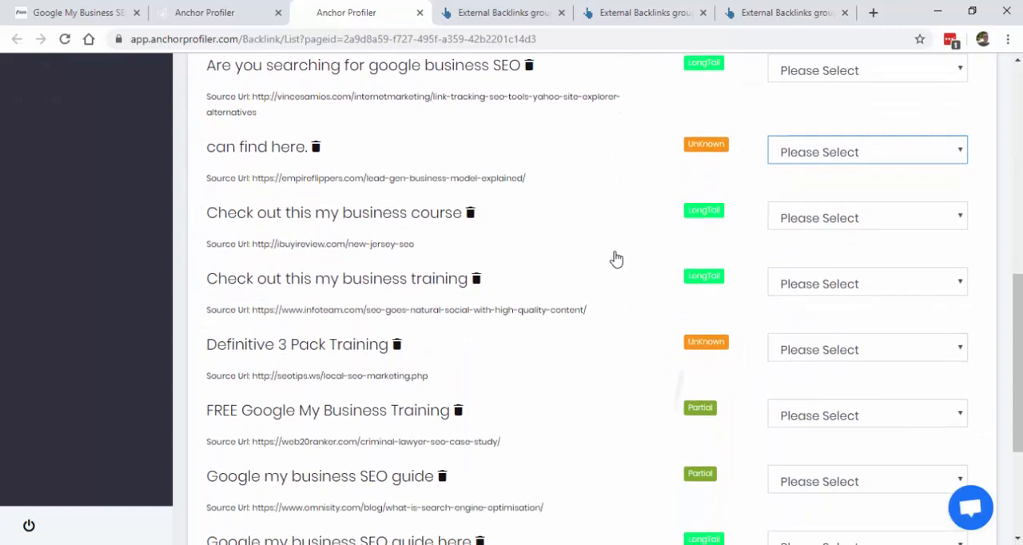
pyautogui.click(921, 138)
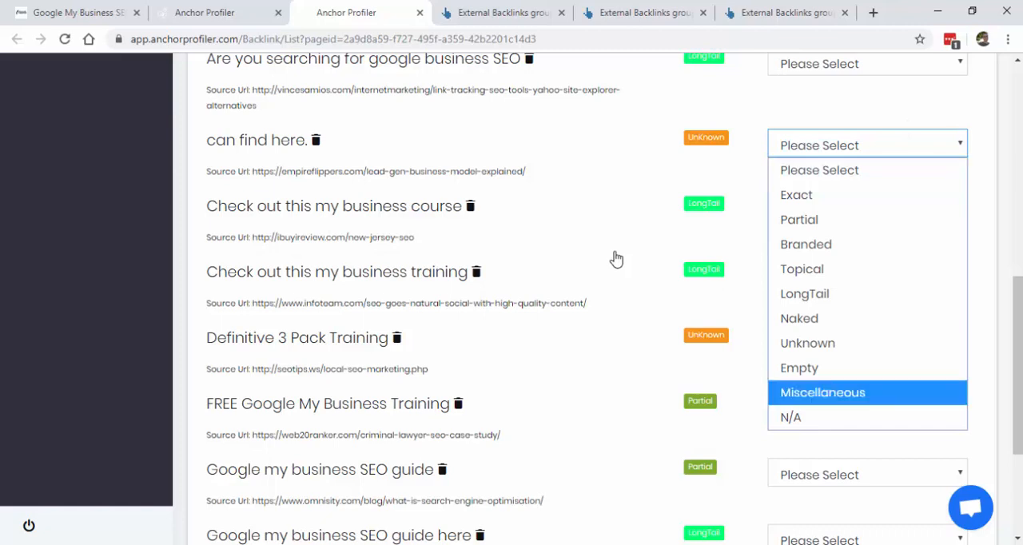
pyautogui.click(847, 392)
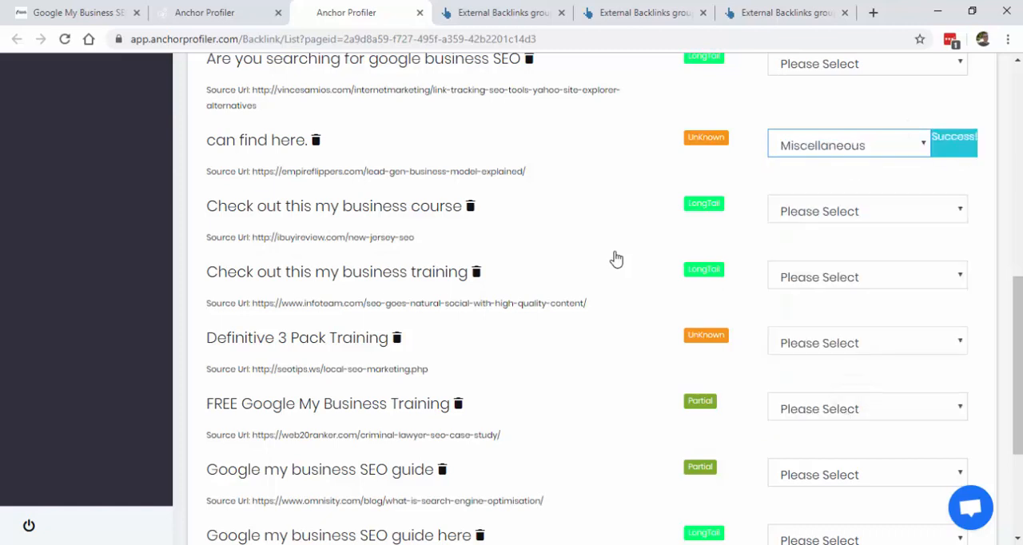
# Step: Set the anchor type of "Definitive 3 Pack Training" to Topical and of "FREE Google My Business Training" to Partial
pyautogui.scroll(-1, 862, 320)
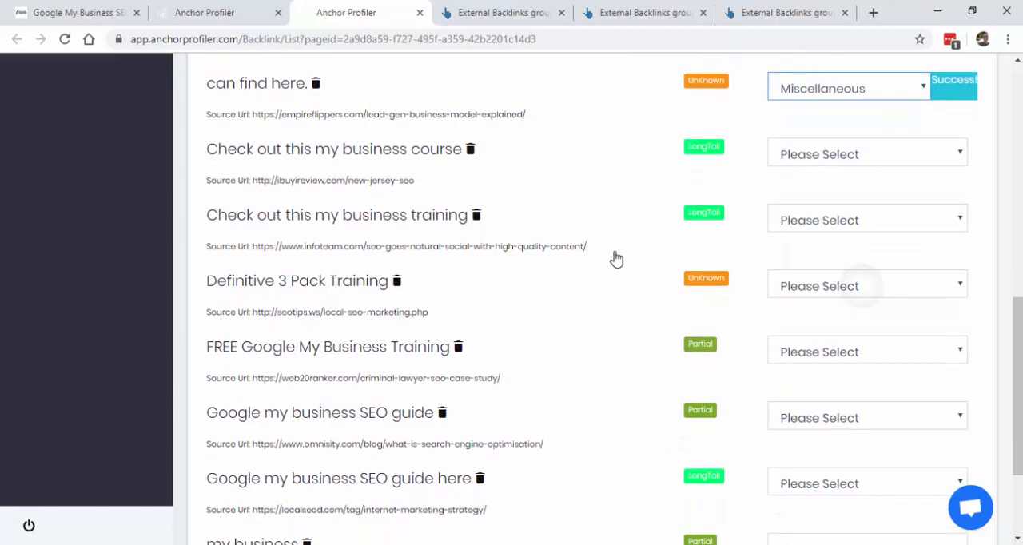
pyautogui.click(863, 286)
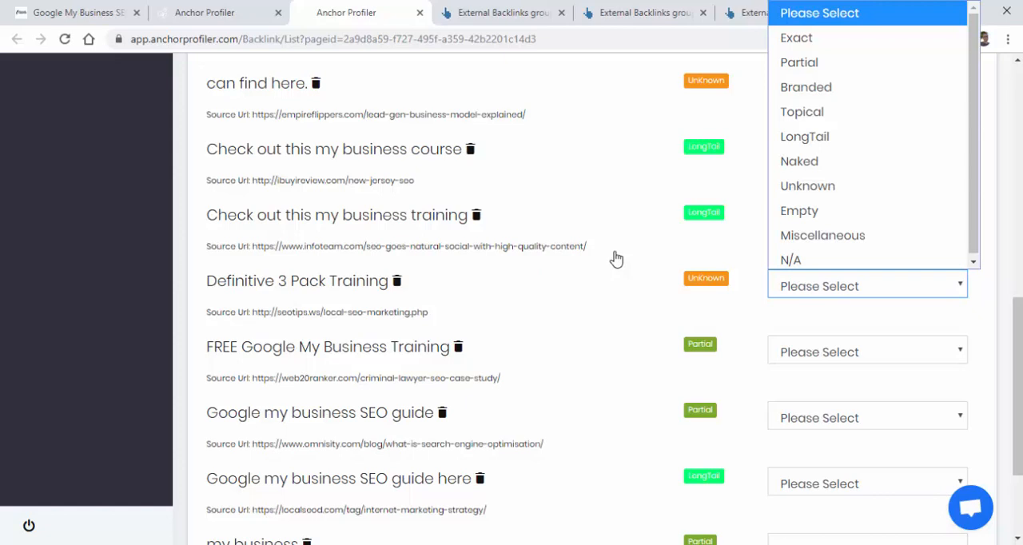
pyautogui.click(847, 112)
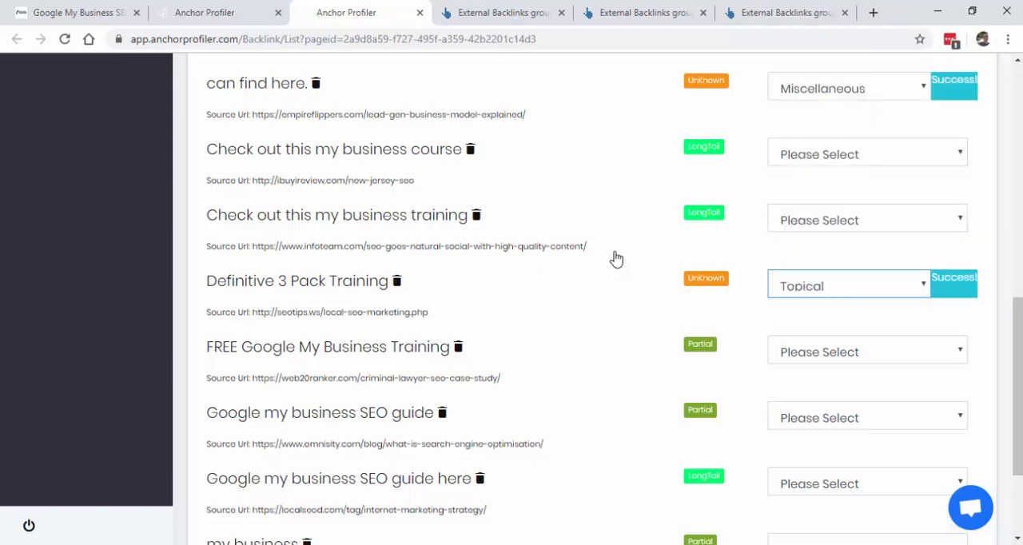
pyautogui.scroll(-1, 616, 258)
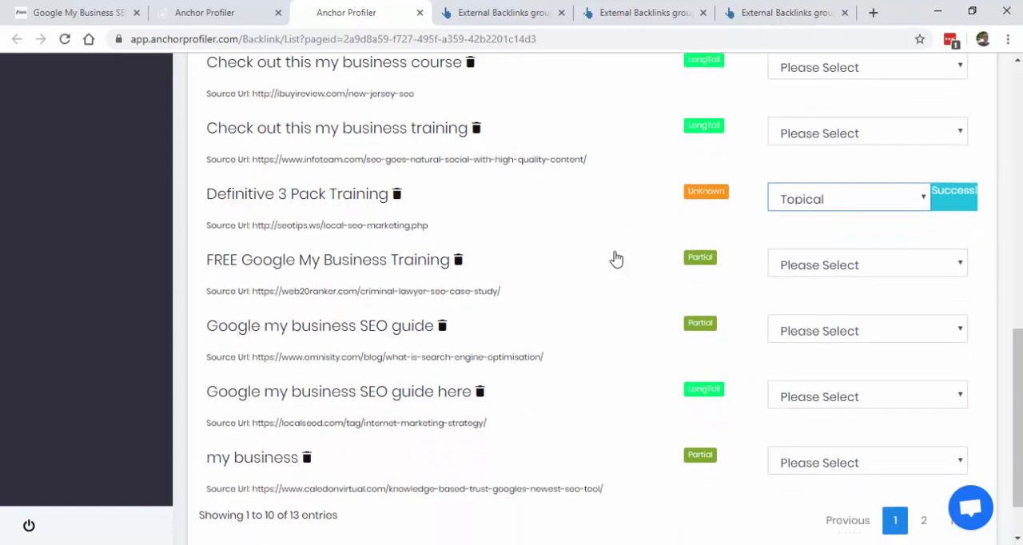
pyautogui.click(867, 264)
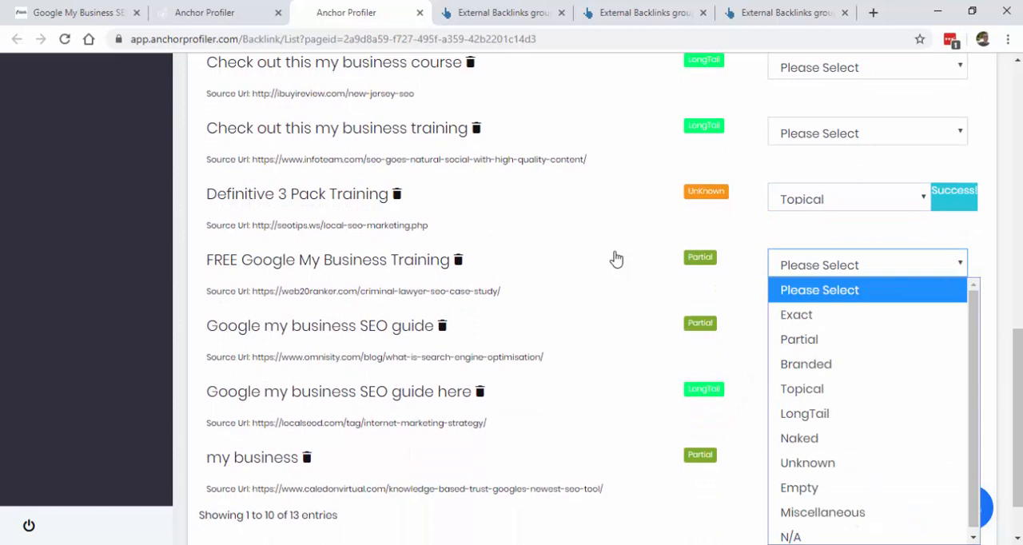
pyautogui.click(799, 338)
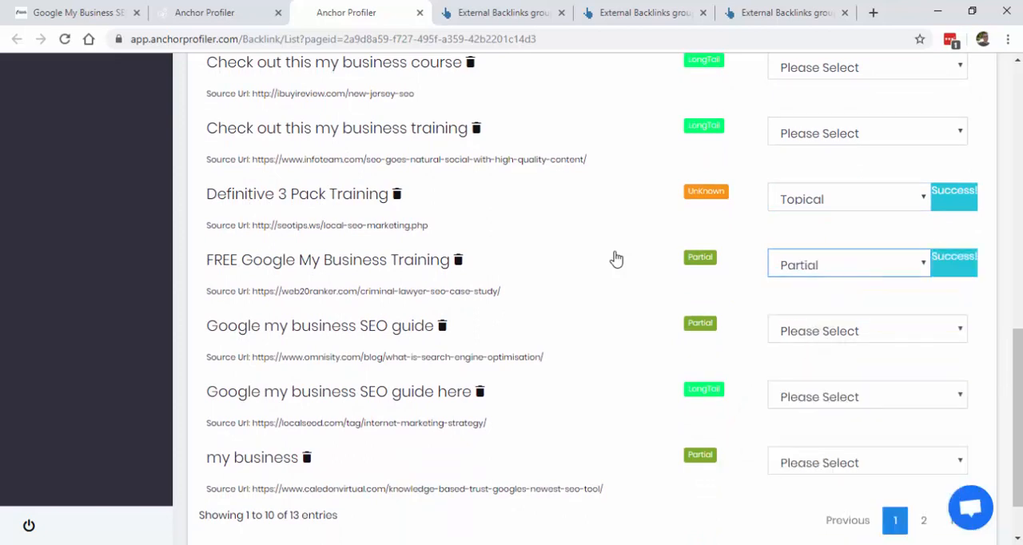
# Step: Set the anchor type of "specialist" on the second page of backlinks to Topical and return to the keyword overview
pyautogui.scroll(-1, 616, 258)
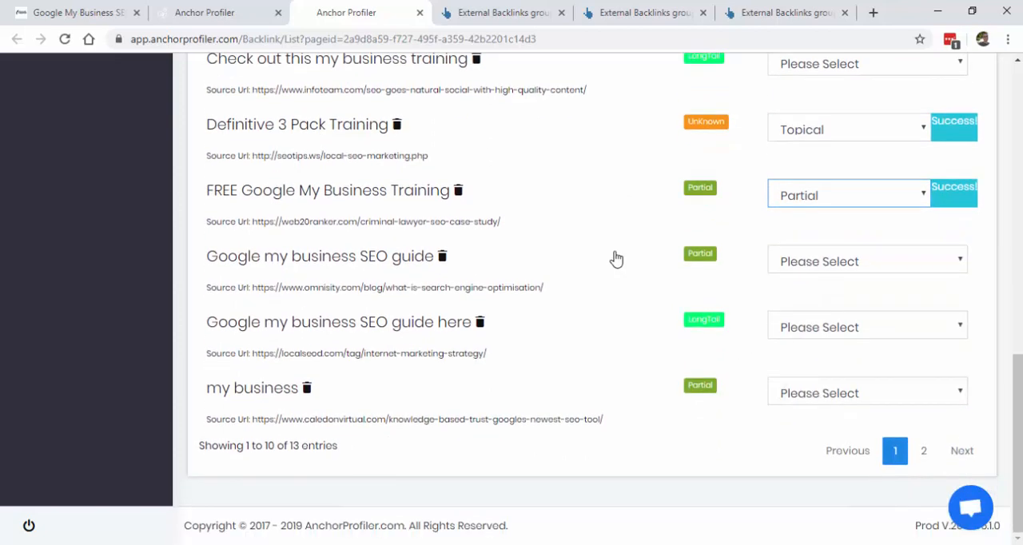
pyautogui.click(923, 451)
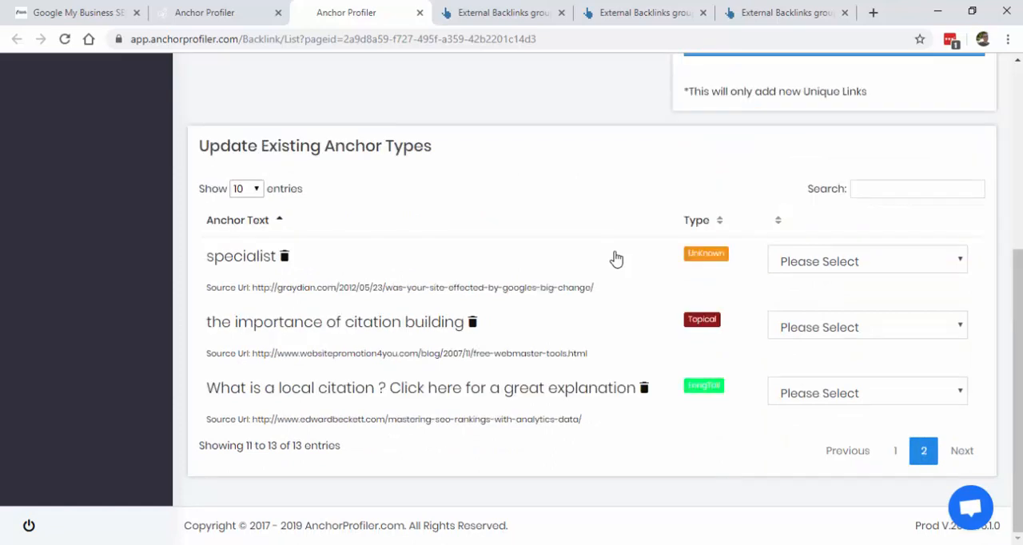
pyautogui.click(867, 261)
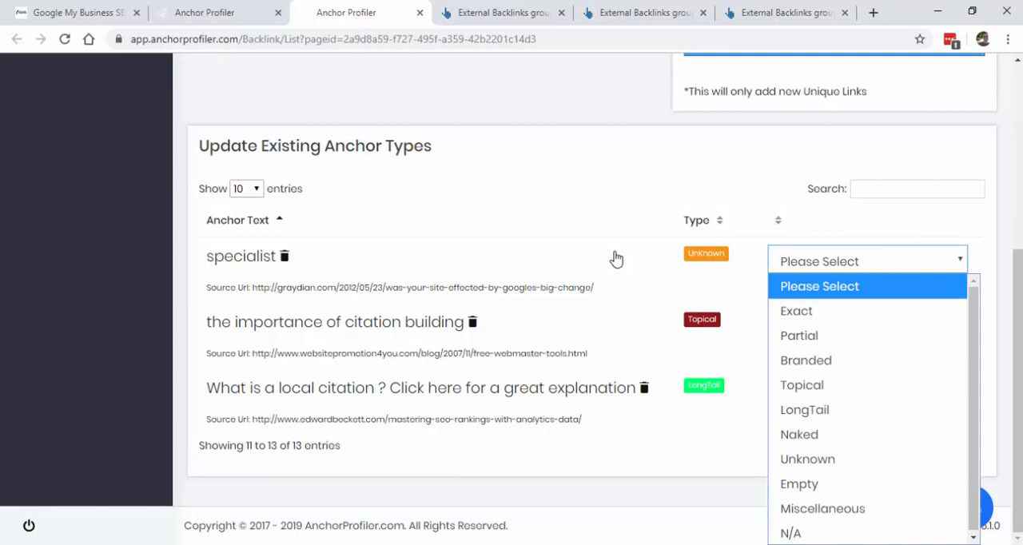
pyautogui.click(801, 384)
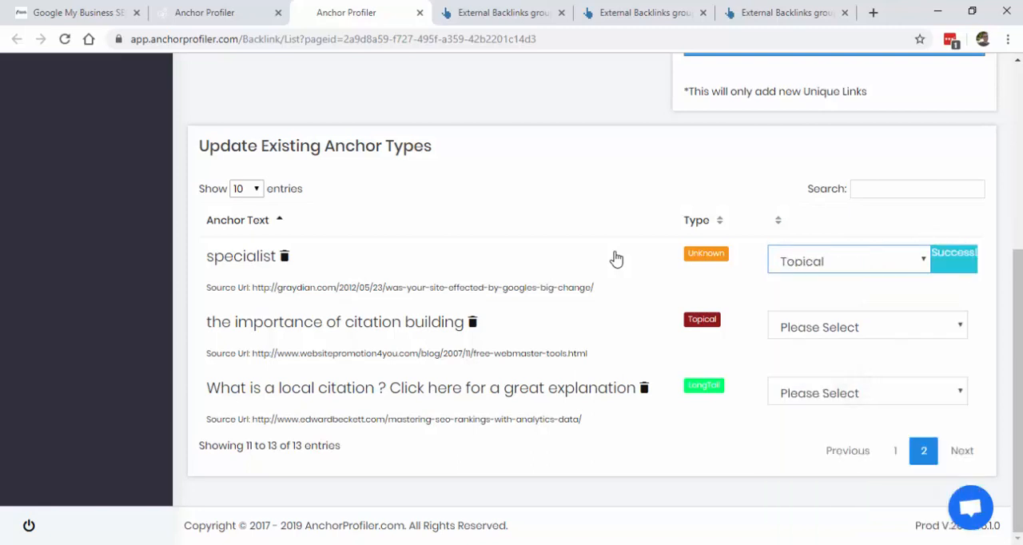
pyautogui.scroll(4, 615, 259)
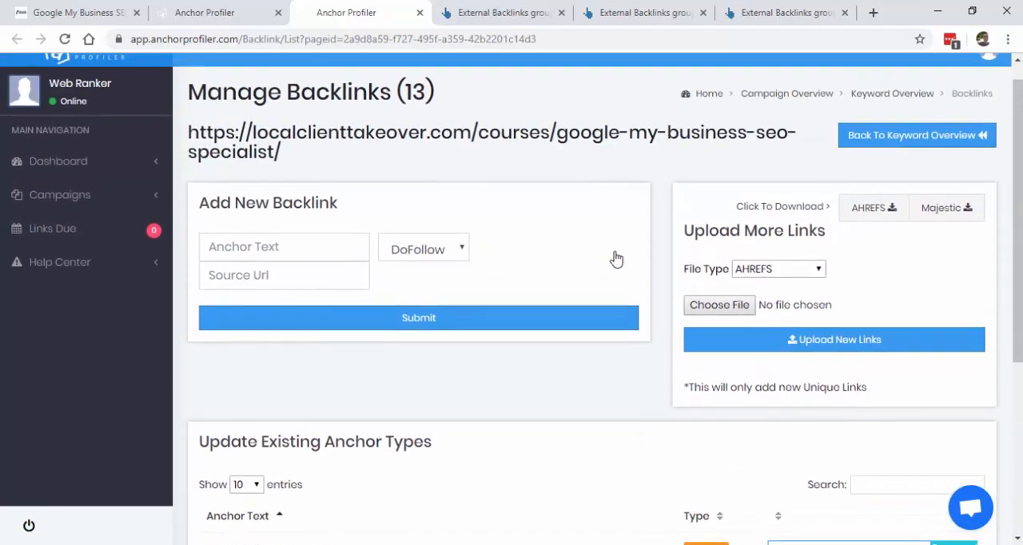
pyautogui.scroll(-3, 615, 258)
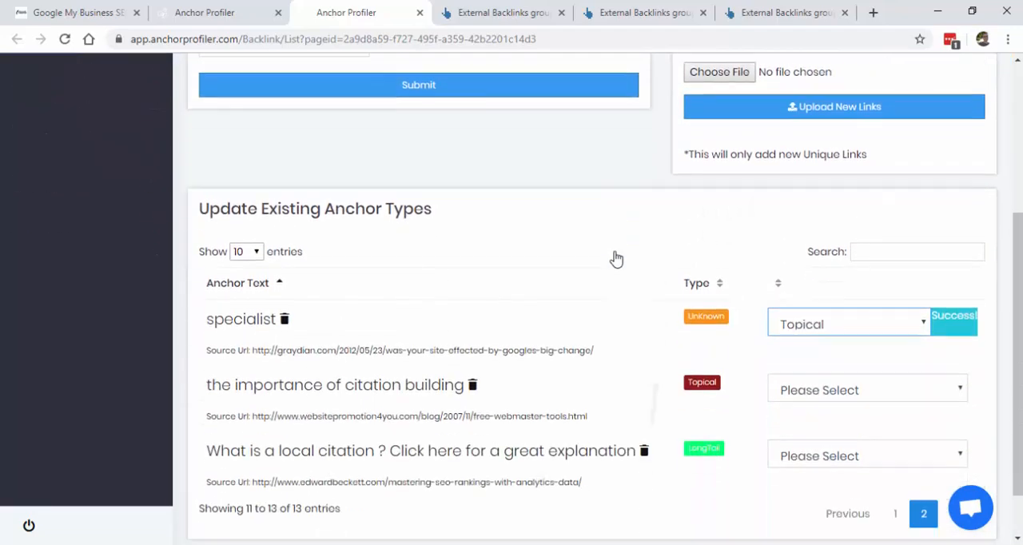
pyautogui.scroll(4, 615, 259)
pyautogui.click(917, 159)
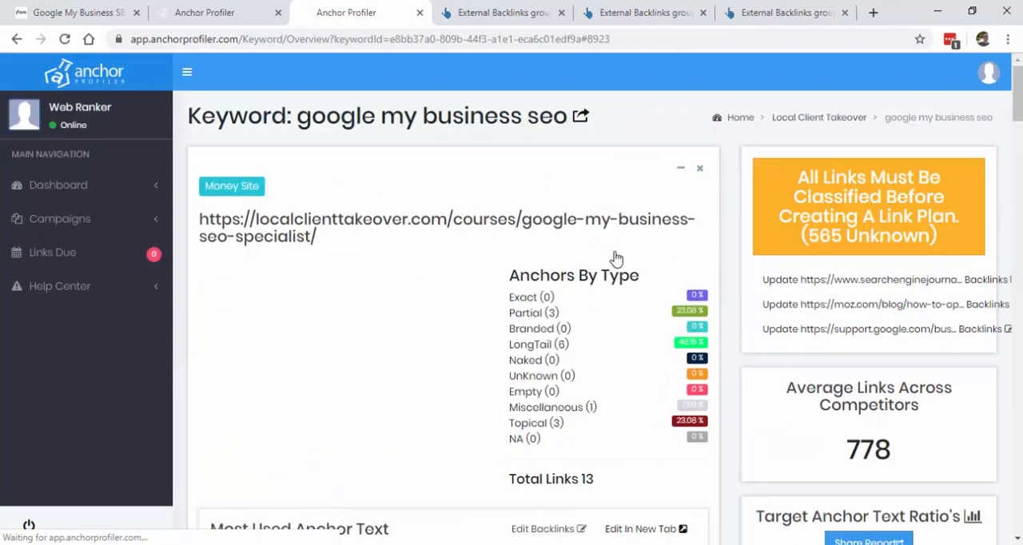
# Step: Open the Search Engine Journal competitor's backlinks for editing in a new tab and look through its existing anchor types
pyautogui.scroll(-6, 615, 258)
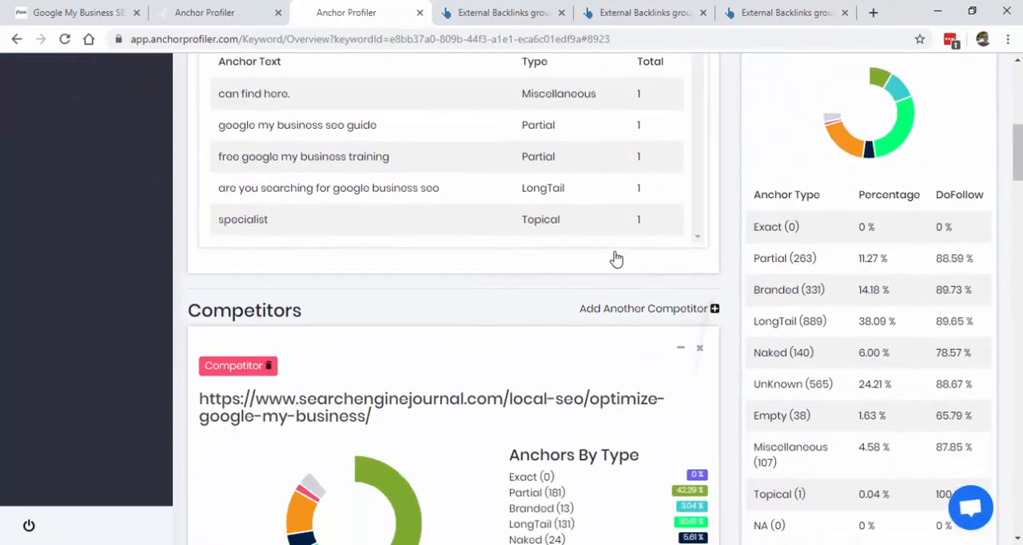
pyautogui.scroll(-4, 615, 258)
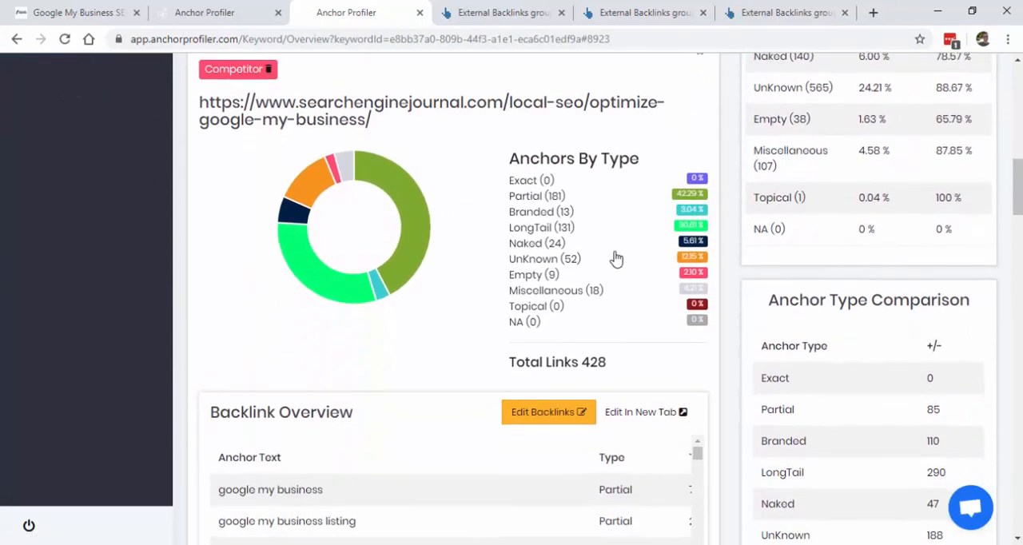
pyautogui.click(645, 412)
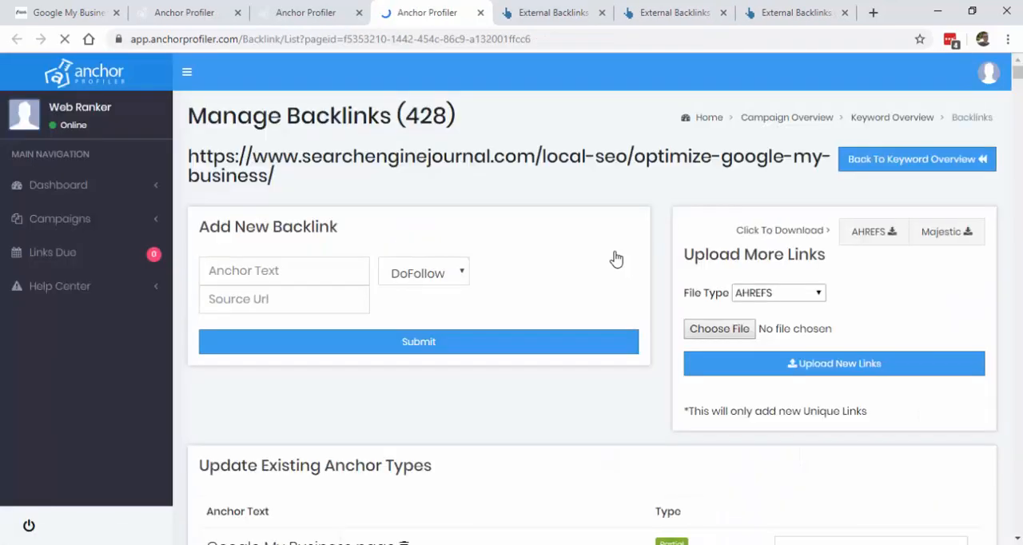
pyautogui.scroll(-5, 615, 258)
pyautogui.scroll(-6, 615, 258)
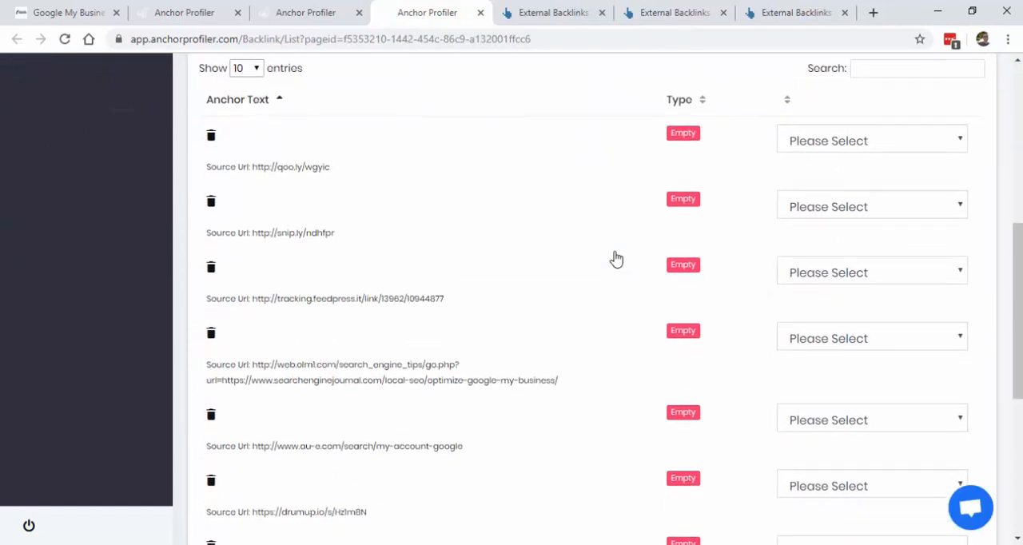
pyautogui.scroll(1, 615, 259)
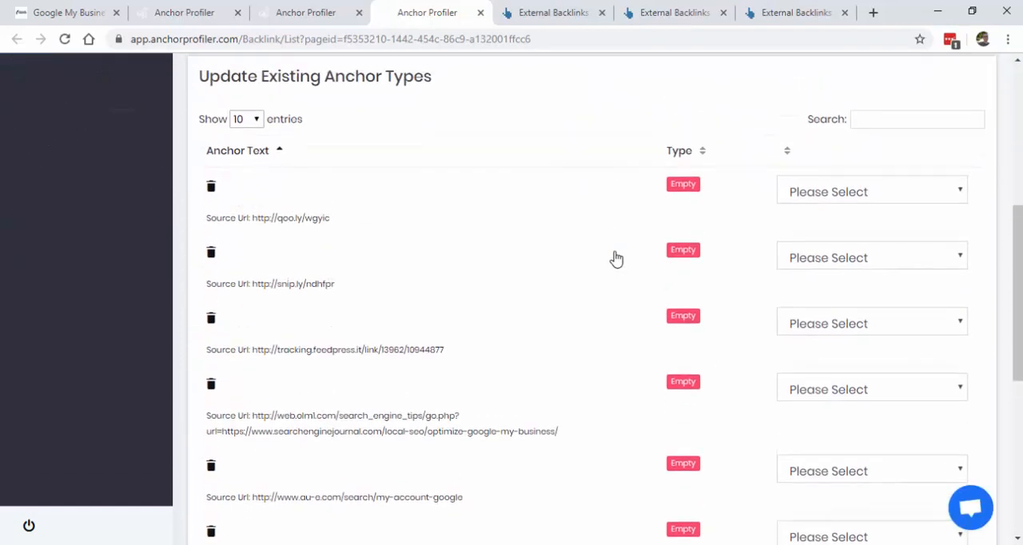
pyautogui.scroll(-5, 615, 258)
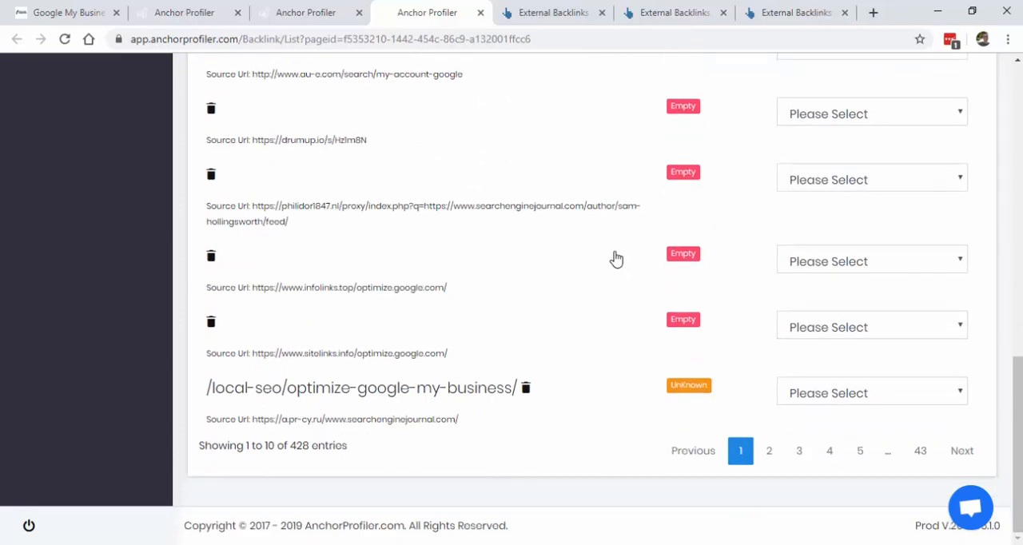
# Step: Set the anchor type of "/local-seo/optimize-google-my-business/" to Naked and of "a primary category" on the second page to Miscellaneous
pyautogui.click(871, 392)
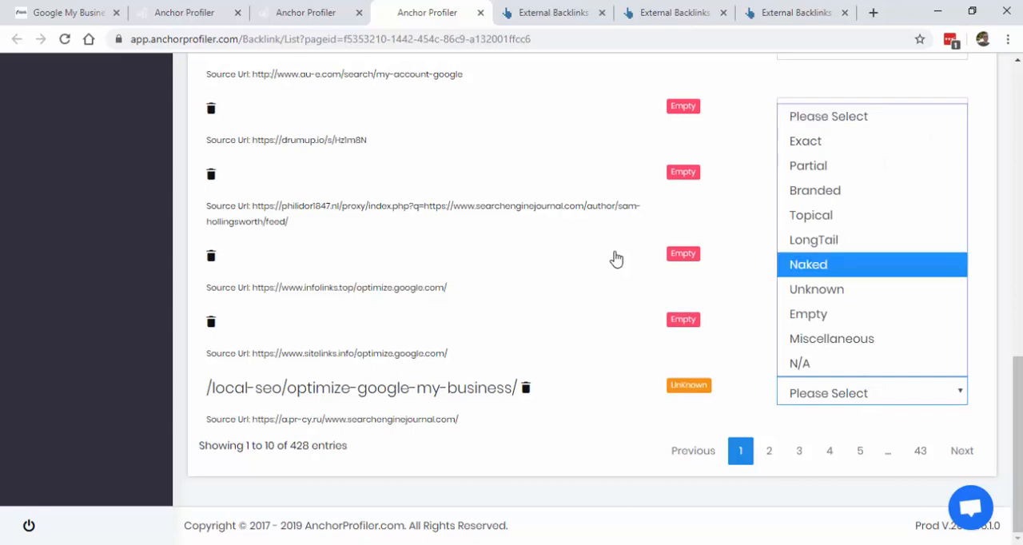
pyautogui.click(831, 265)
pyautogui.click(769, 450)
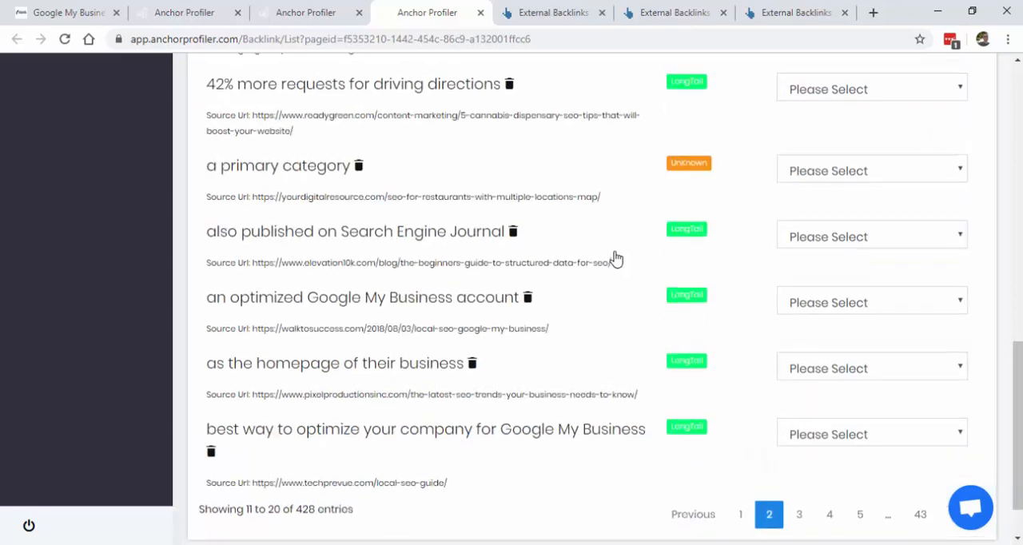
pyautogui.scroll(3, 615, 258)
pyautogui.scroll(-1, 615, 258)
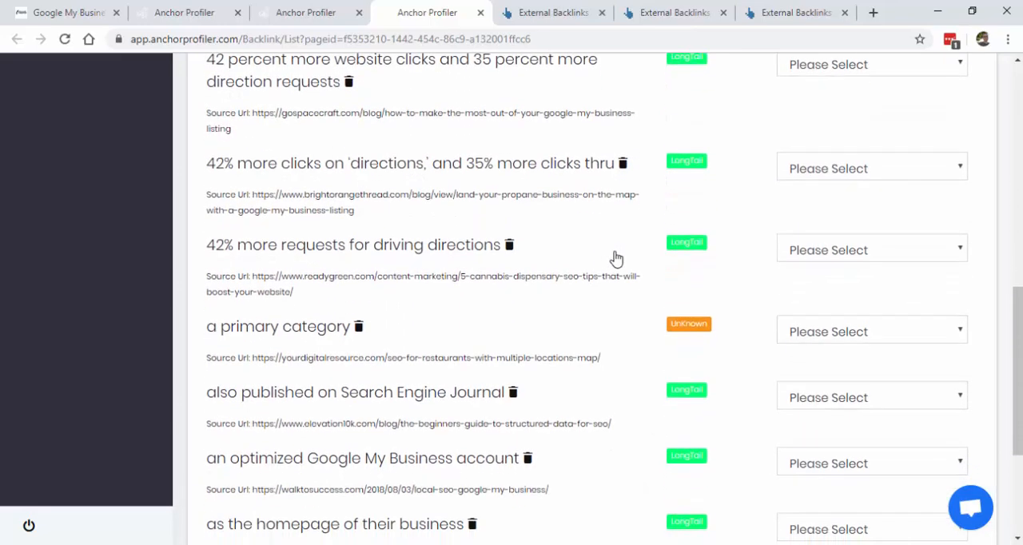
pyautogui.click(870, 331)
pyautogui.click(831, 276)
# Step: Set the anchor types of "15" and "35%" on the second page of backlinks to Miscellaneous
pyautogui.scroll(3, 615, 258)
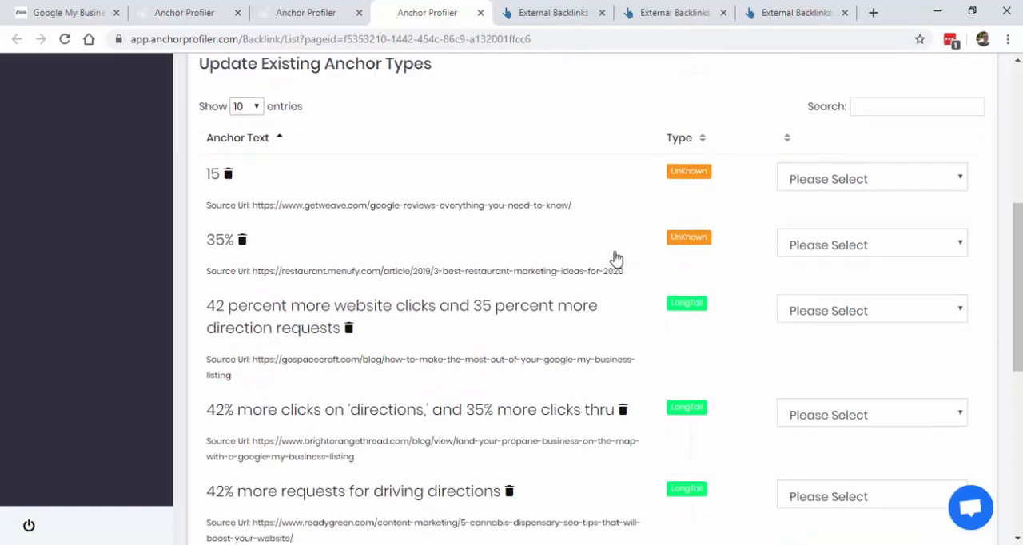
pyautogui.scroll(1, 615, 258)
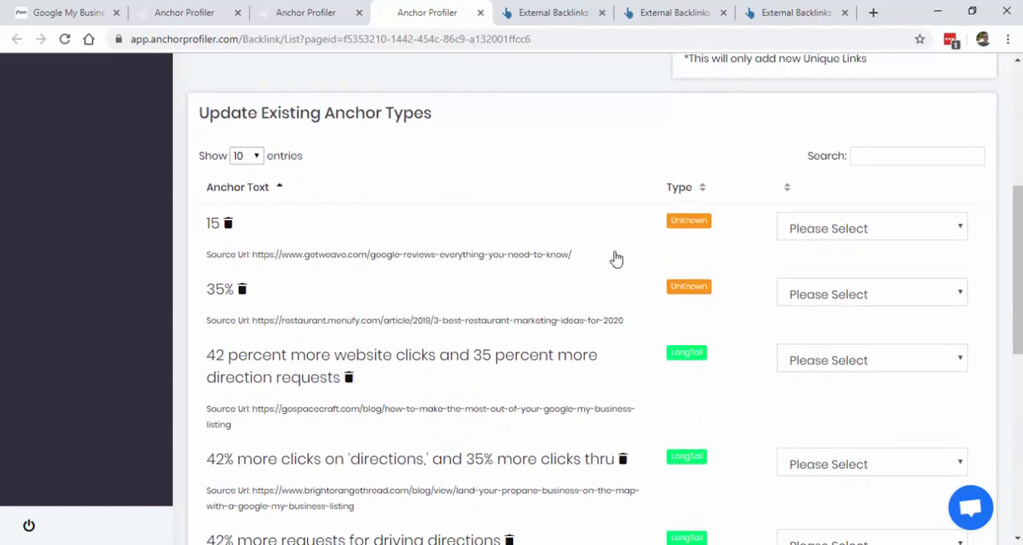
pyautogui.click(869, 228)
pyautogui.click(834, 474)
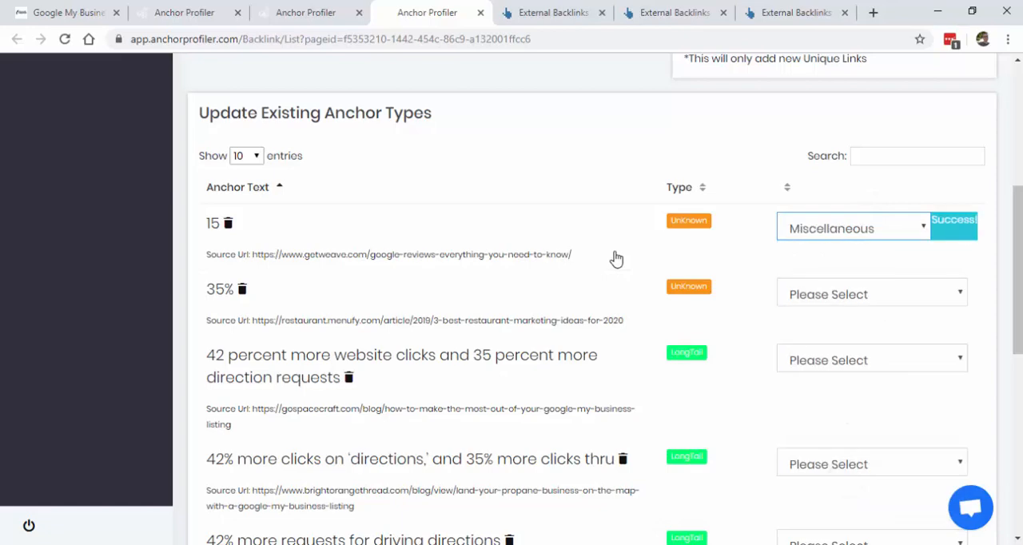
pyautogui.click(883, 294)
pyautogui.click(832, 239)
# Step: Set the anchor type of "Claim and optimize your listing" on the third page of backlinks to Topical
pyautogui.scroll(-1, 616, 258)
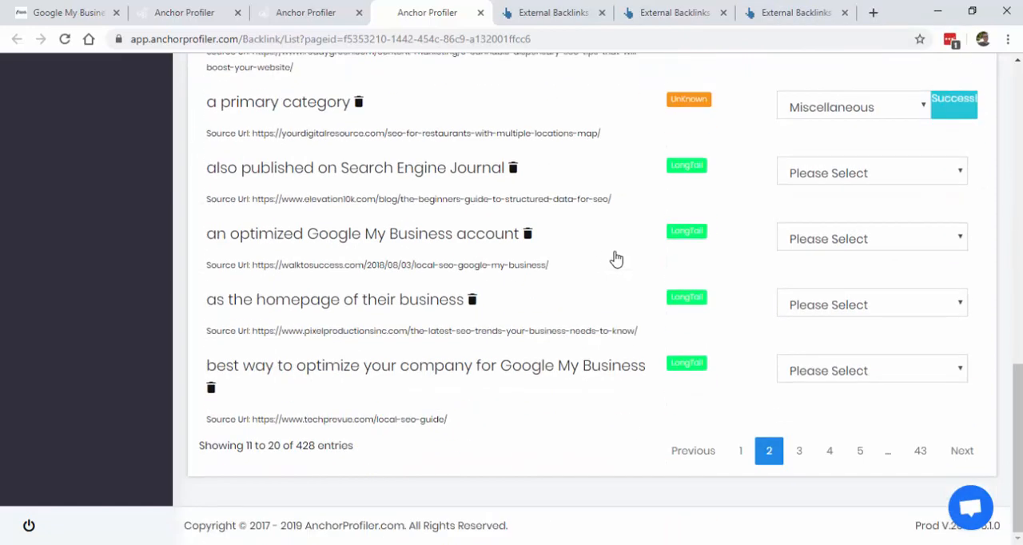
pyautogui.click(797, 450)
pyautogui.scroll(3, 615, 259)
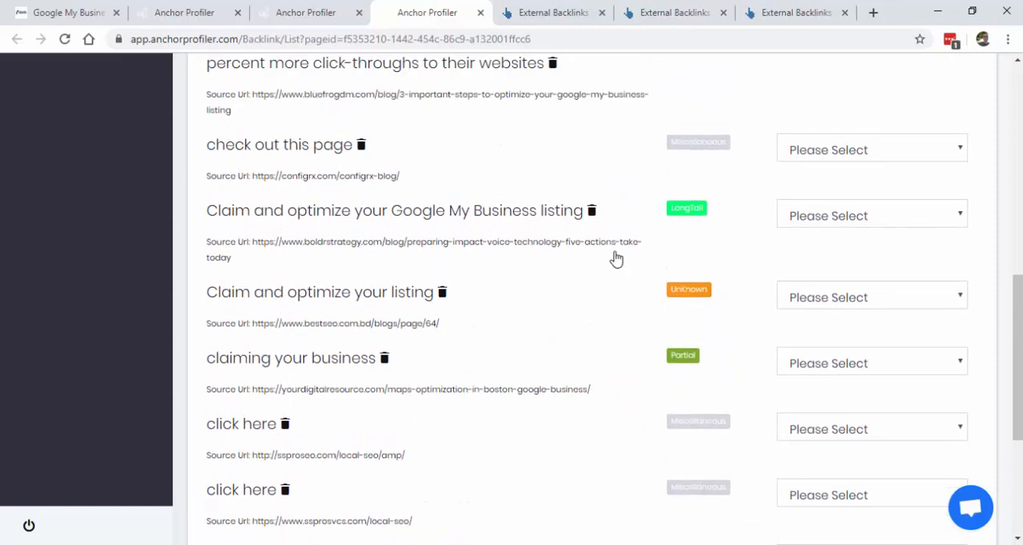
pyautogui.click(861, 298)
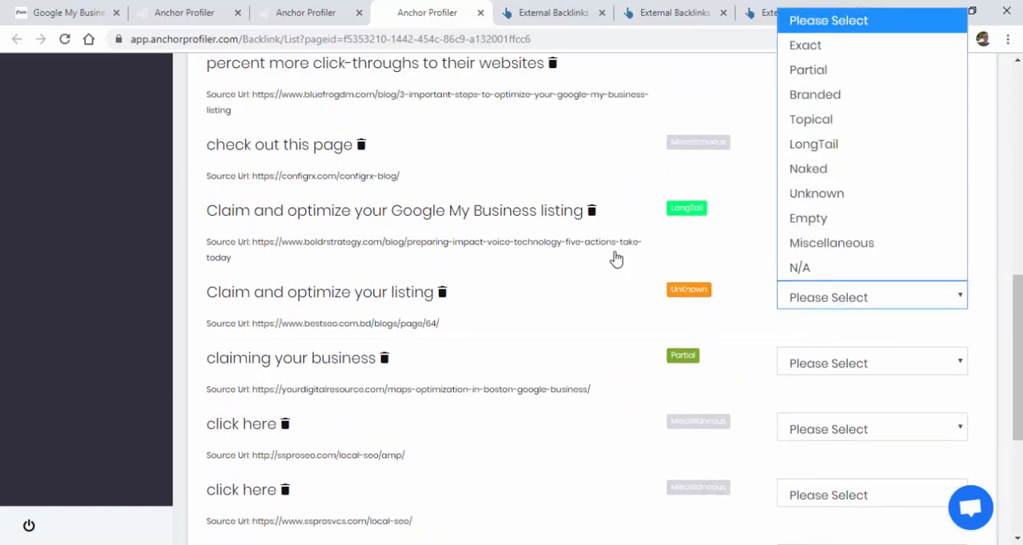
pyautogui.press('t')
pyautogui.press('Return')
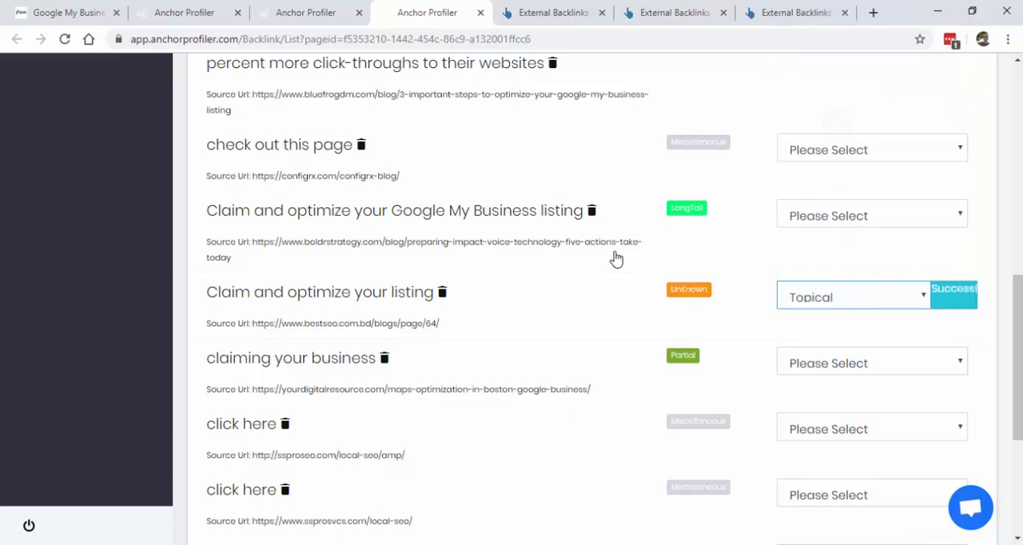
# Step: Set the anchor type of "completely optimize it" at the end of the third page to Miscellaneous
pyautogui.scroll(-3, 616, 259)
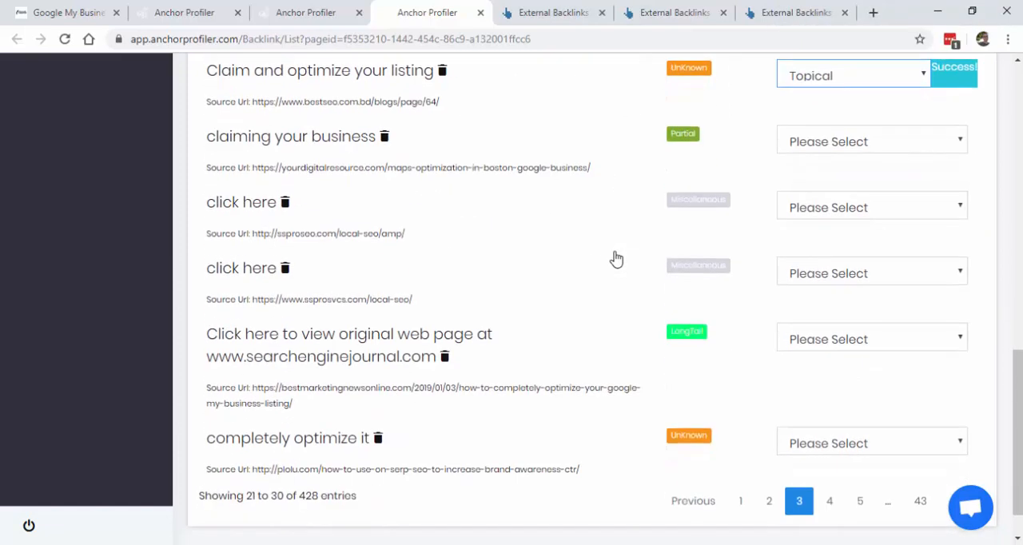
pyautogui.scroll(-1, 616, 259)
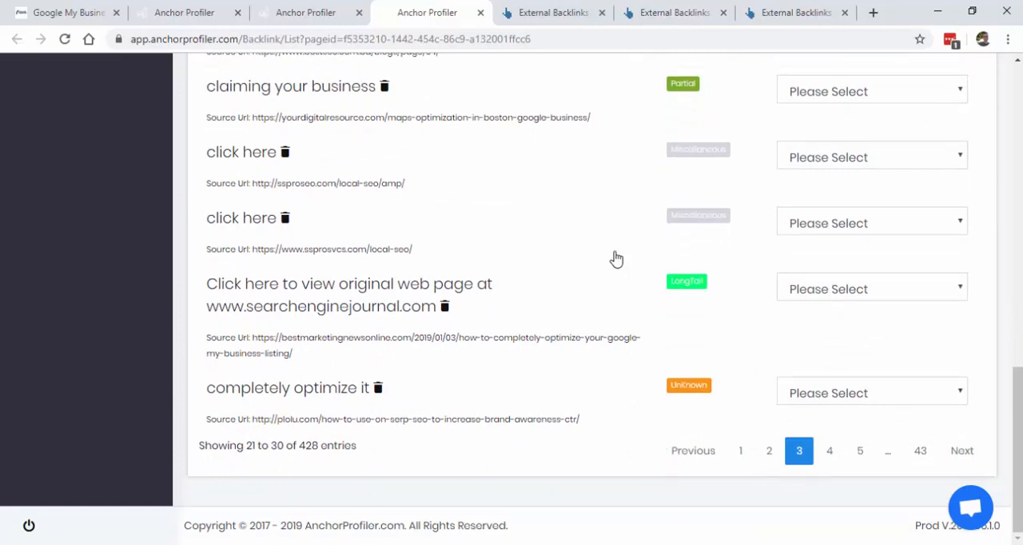
pyautogui.click(889, 393)
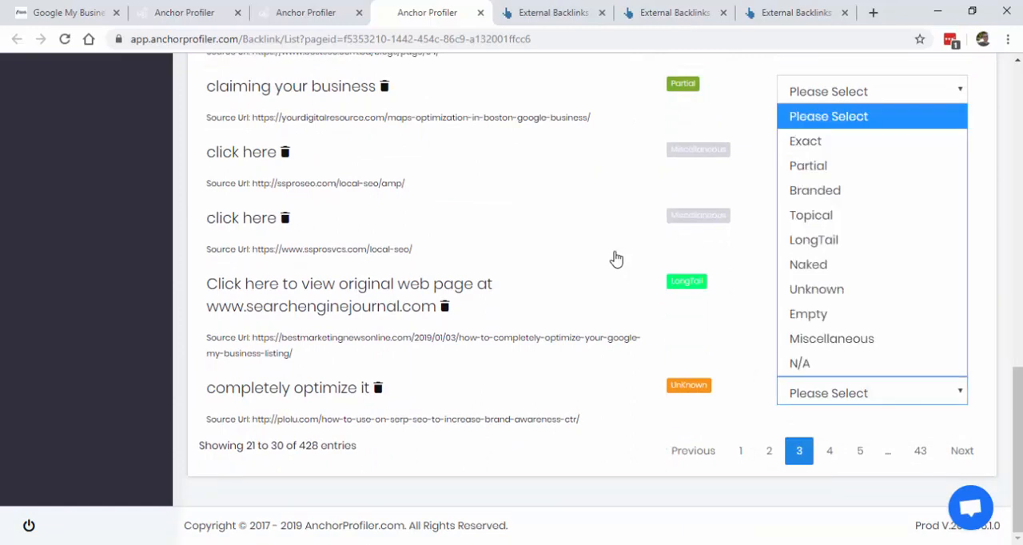
pyautogui.click(831, 337)
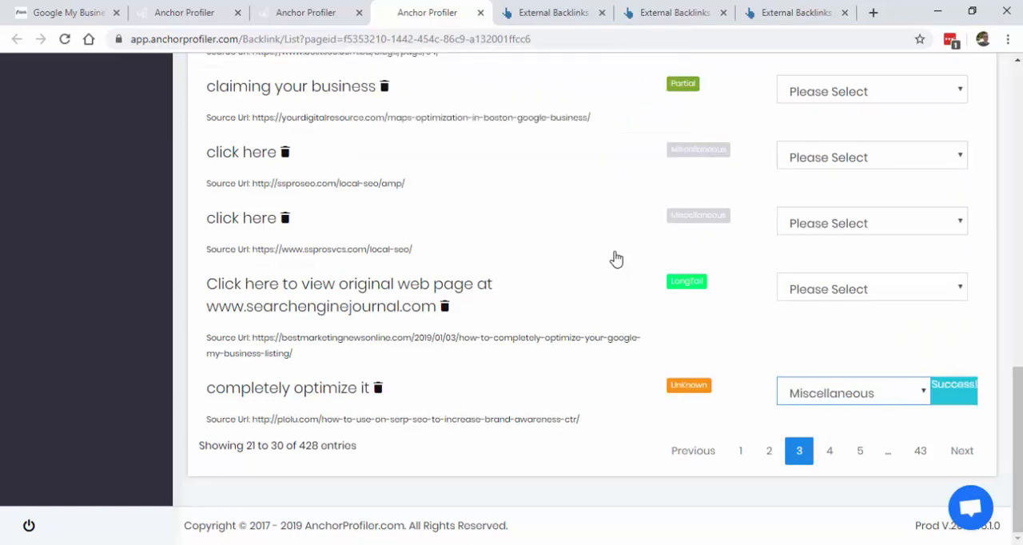
# Step: Look through the first page of the support.google.com backlinks report in Ahrefs and return to the keyword overview in Anchor Profiler
pyautogui.scroll(15, 616, 258)
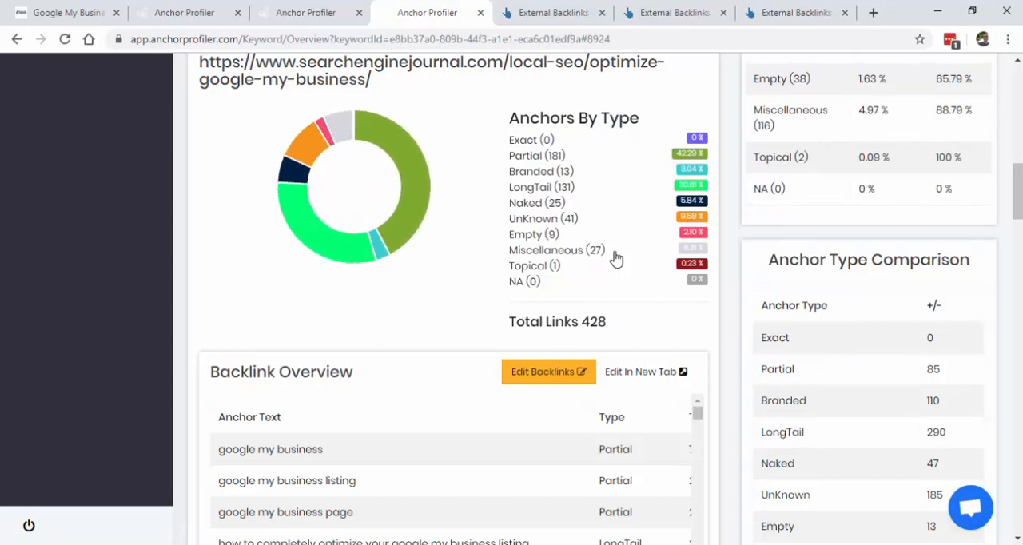
pyautogui.click(583, 15)
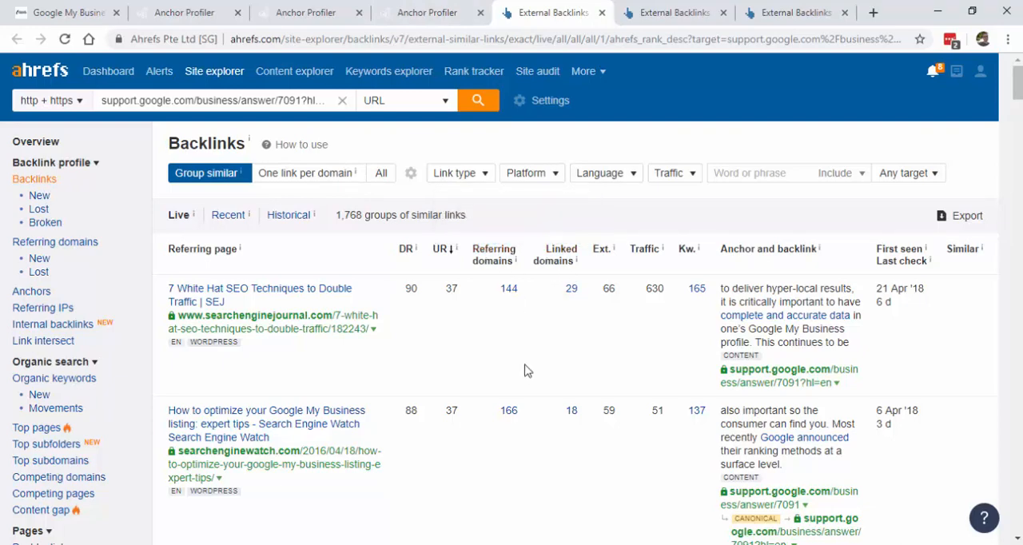
pyautogui.moveTo(1016, 86); pyautogui.dragTo(1017, 479)
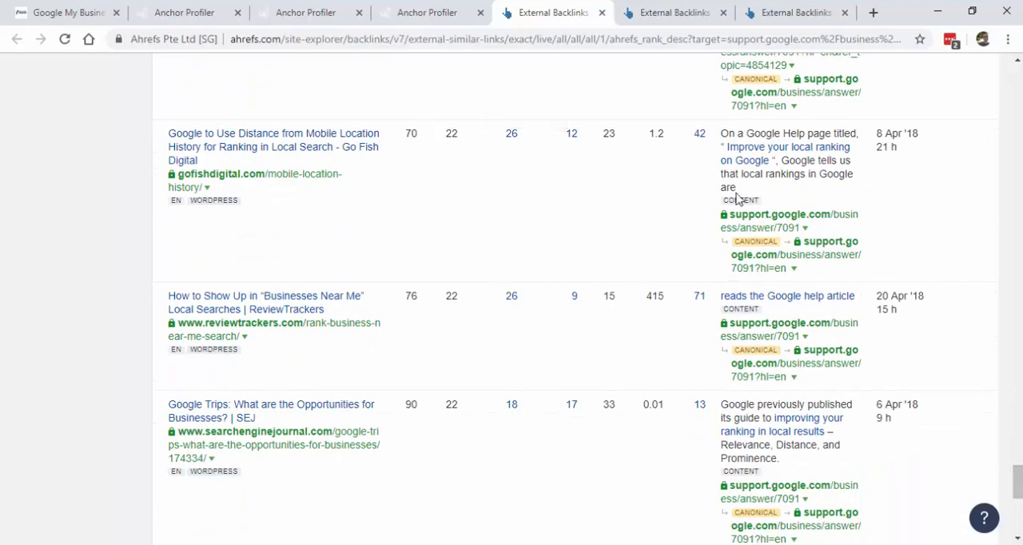
pyautogui.moveTo(1017, 467); pyautogui.dragTo(1017, 505)
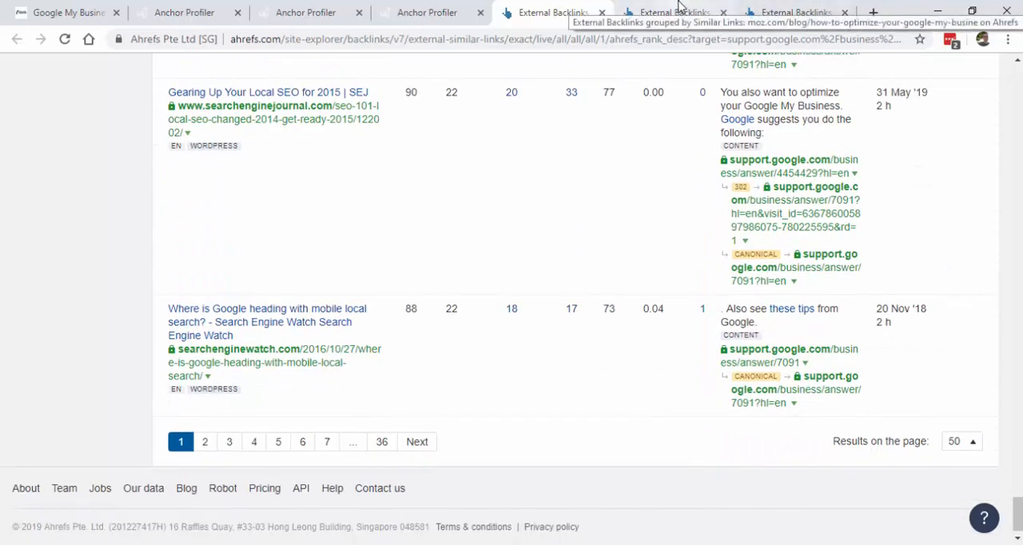
pyautogui.click(404, 14)
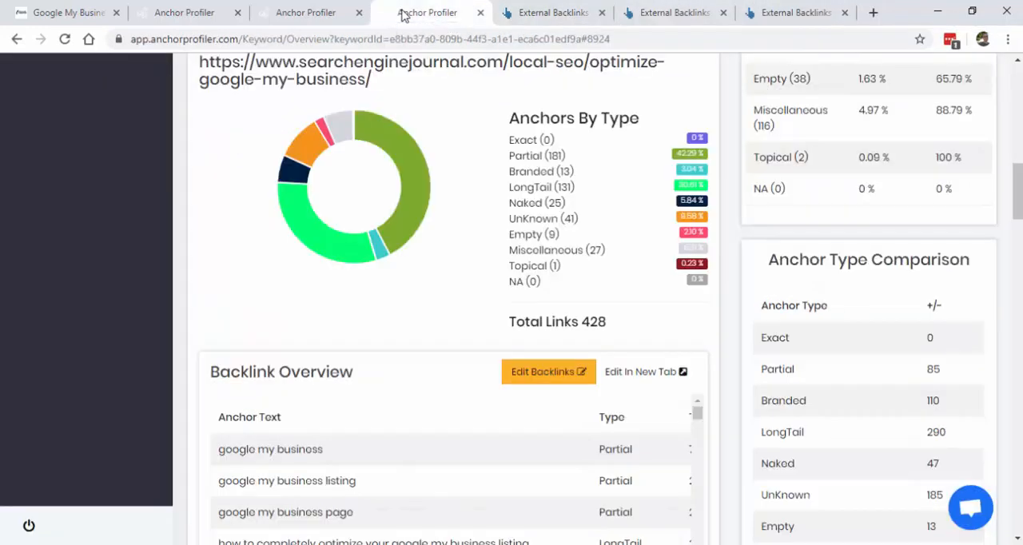